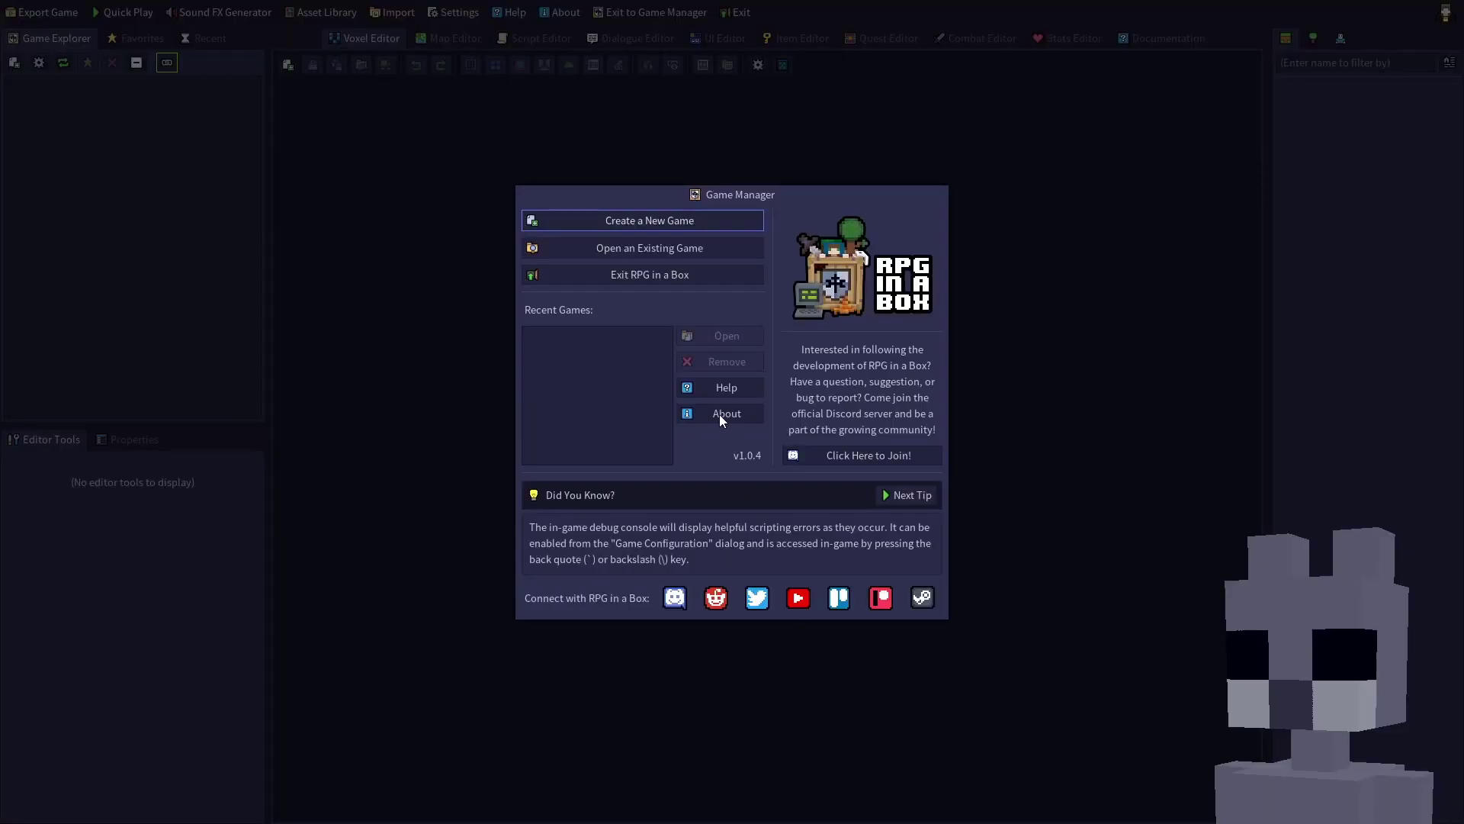
- Start a new game titled 'How to Make a Game' and choose where its files are stored
click(671, 224)
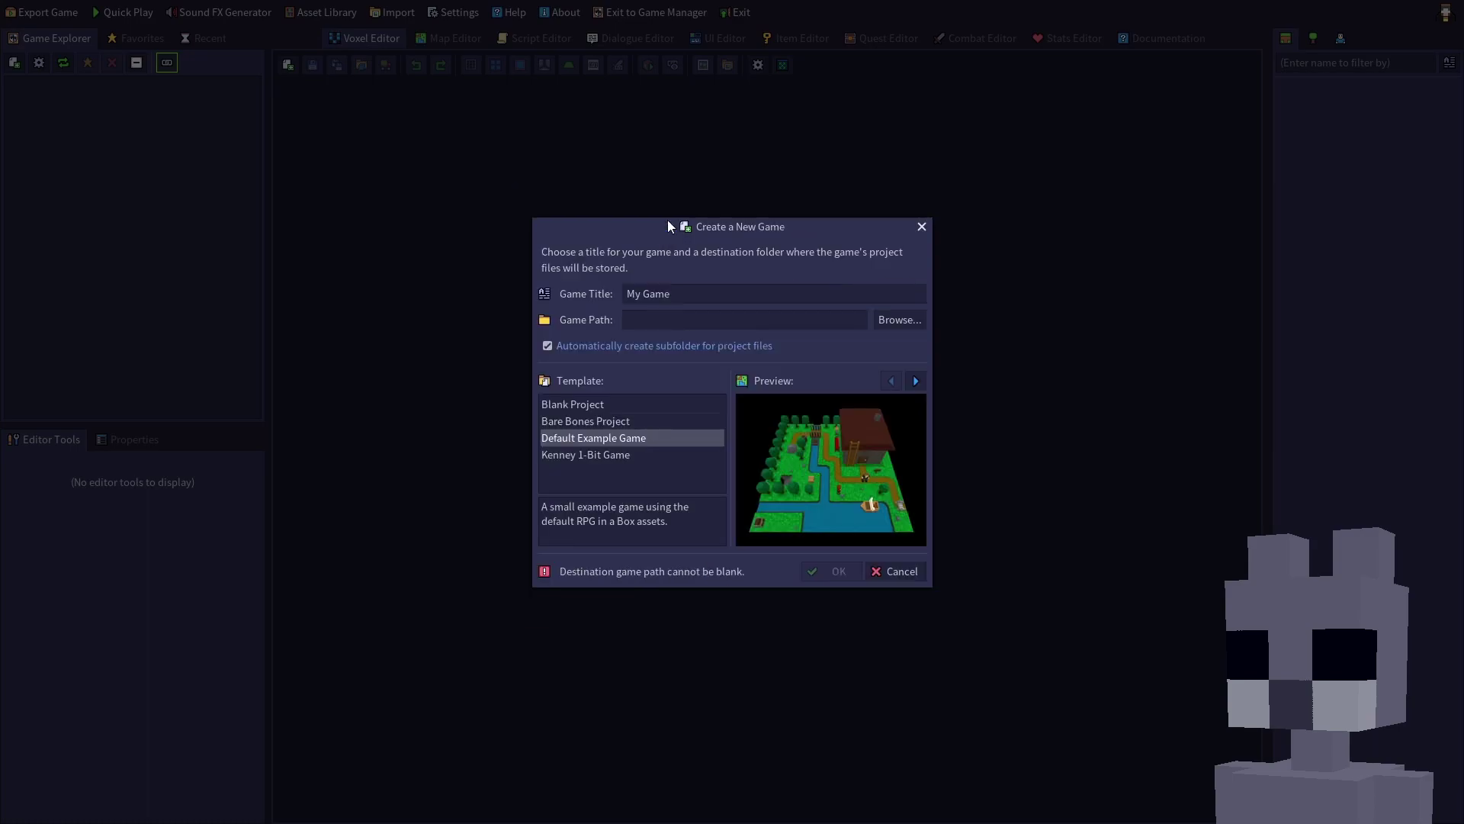
double_click(680, 293)
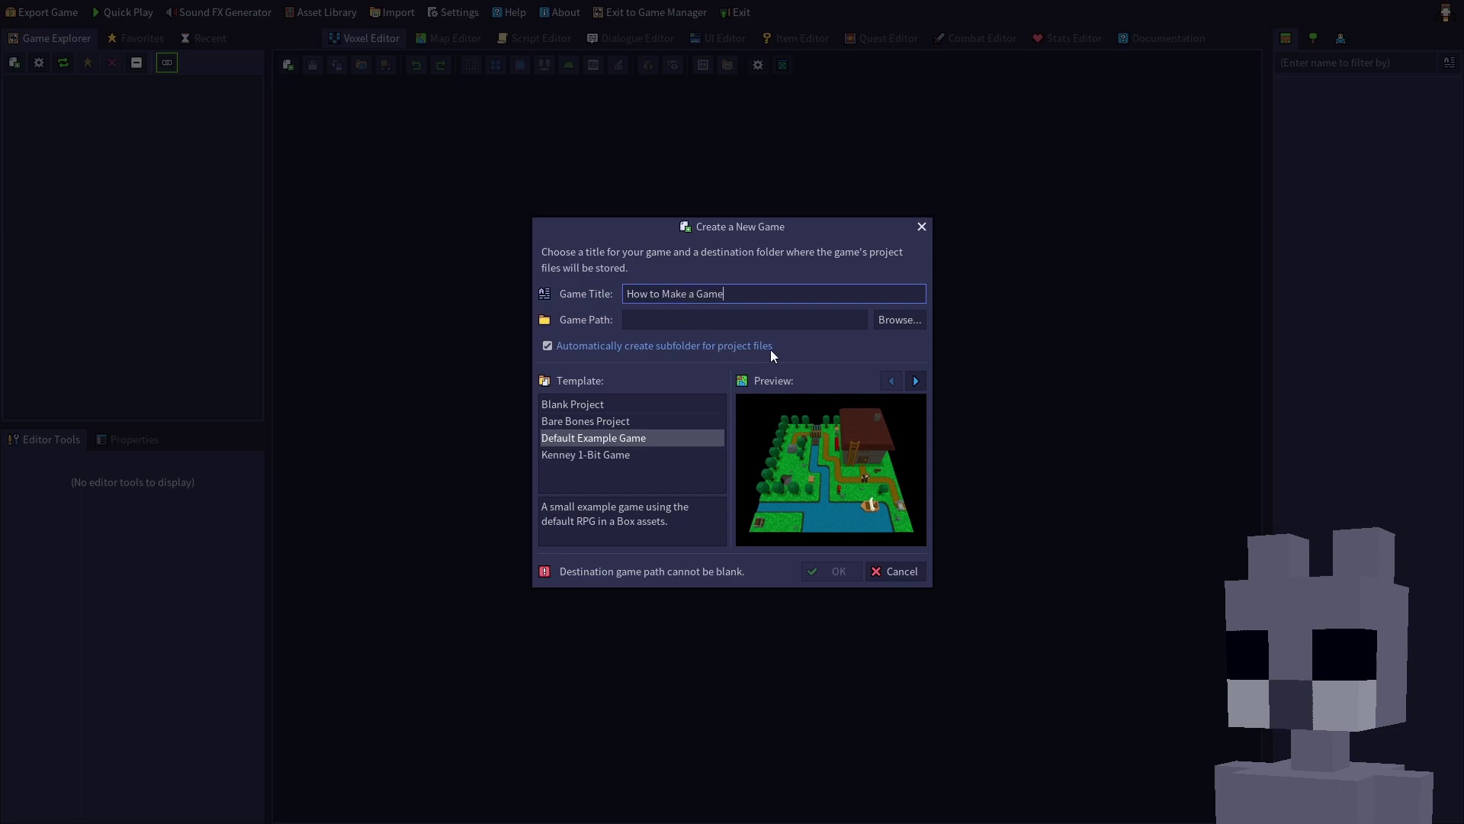
click(895, 321)
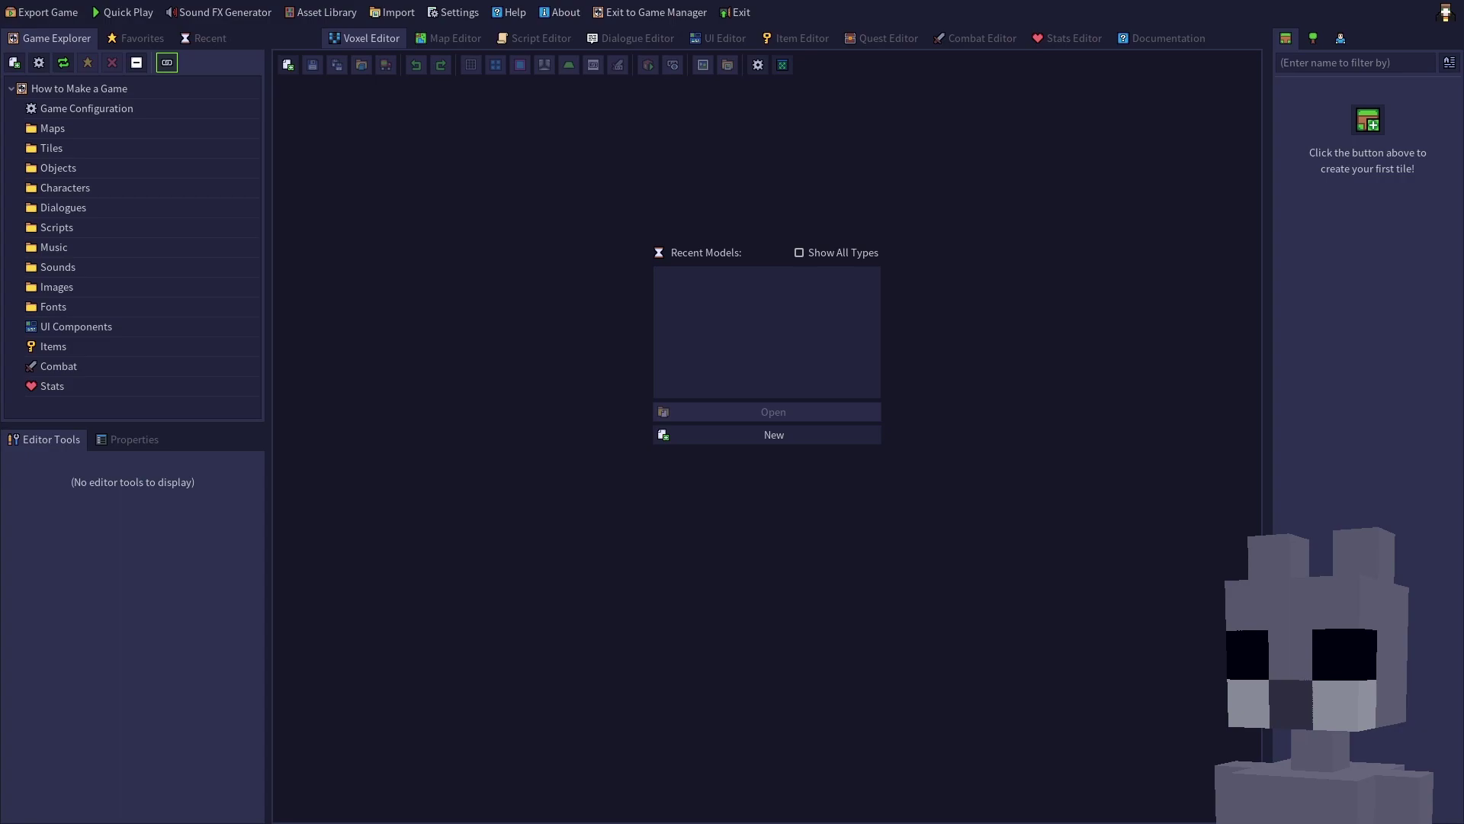
- Define a new Character resource named Stumpy with grid size 17, 17, 16
click(295, 68)
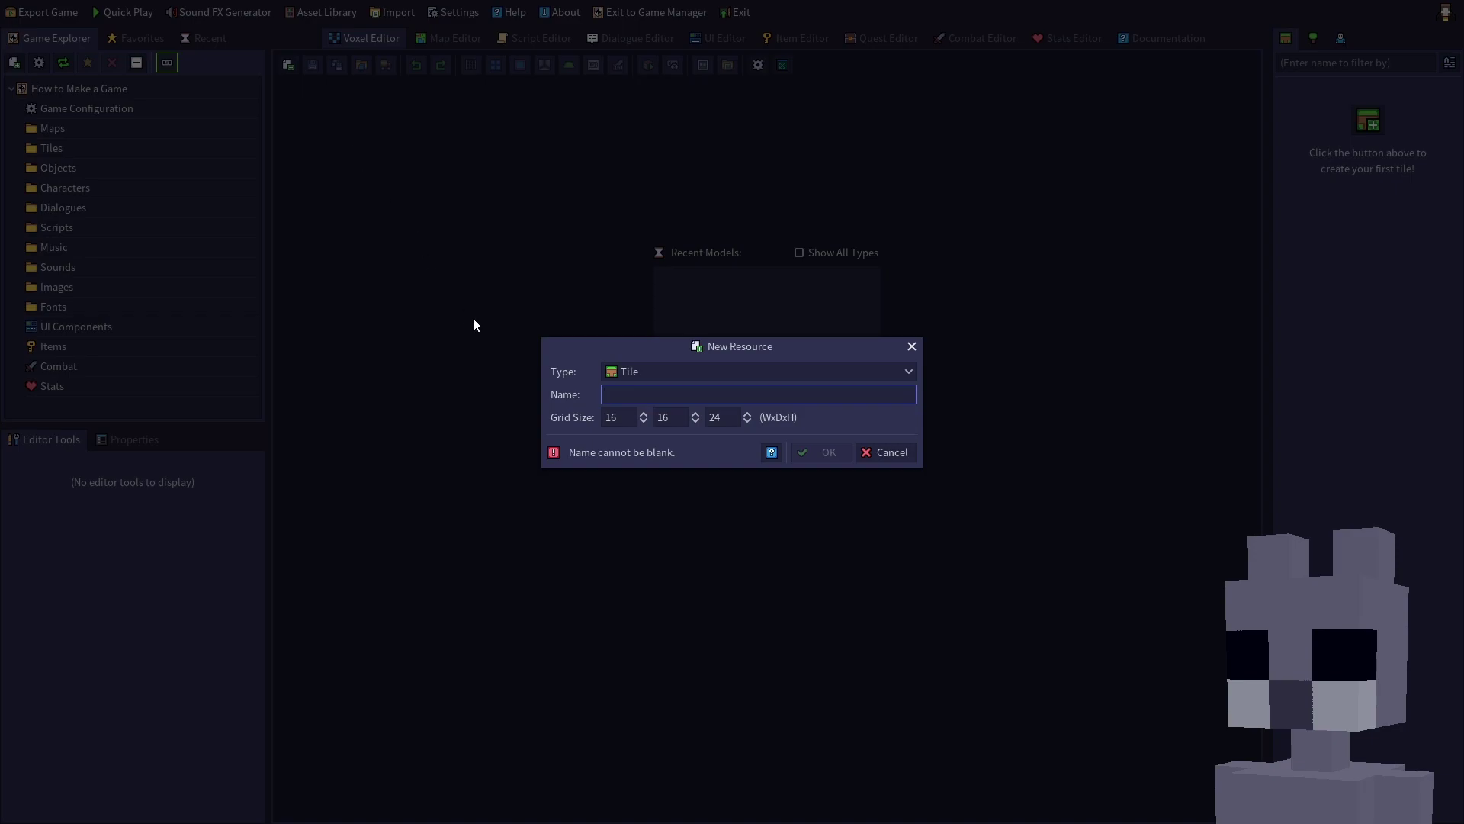
click(643, 371)
click(649, 424)
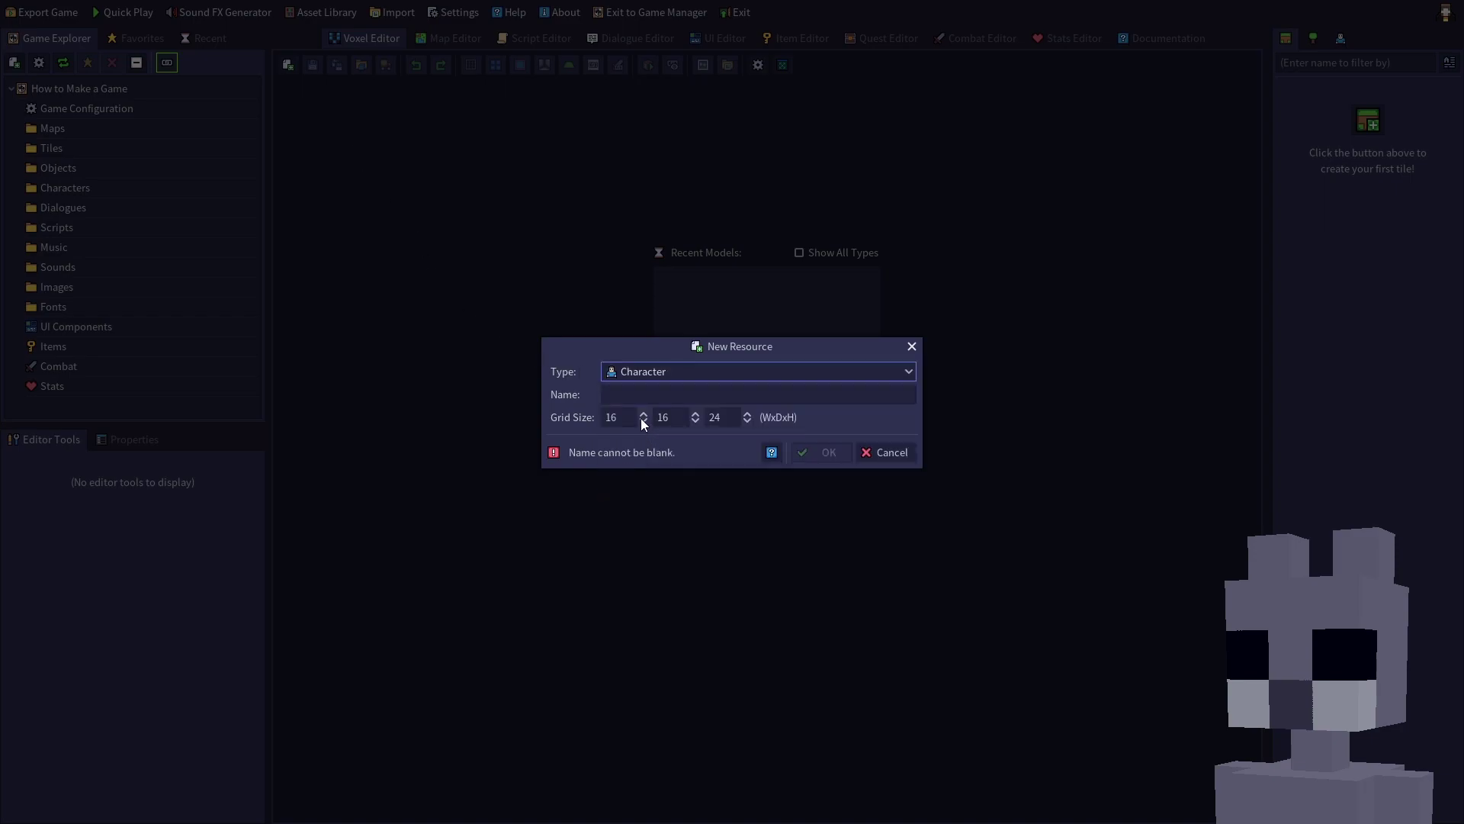
click(627, 396)
text(Stu)
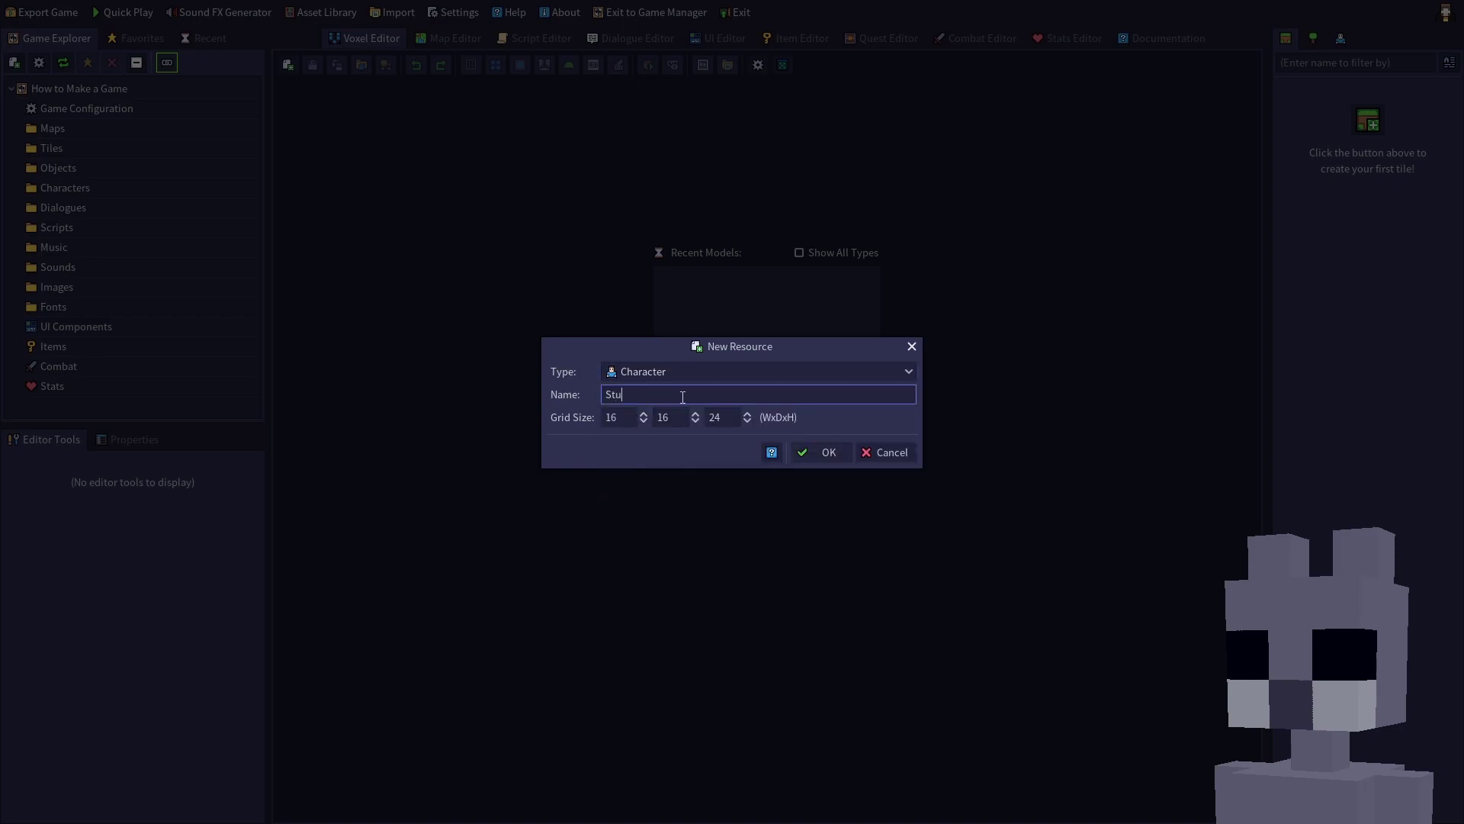
text(mpy)
key(Tab)
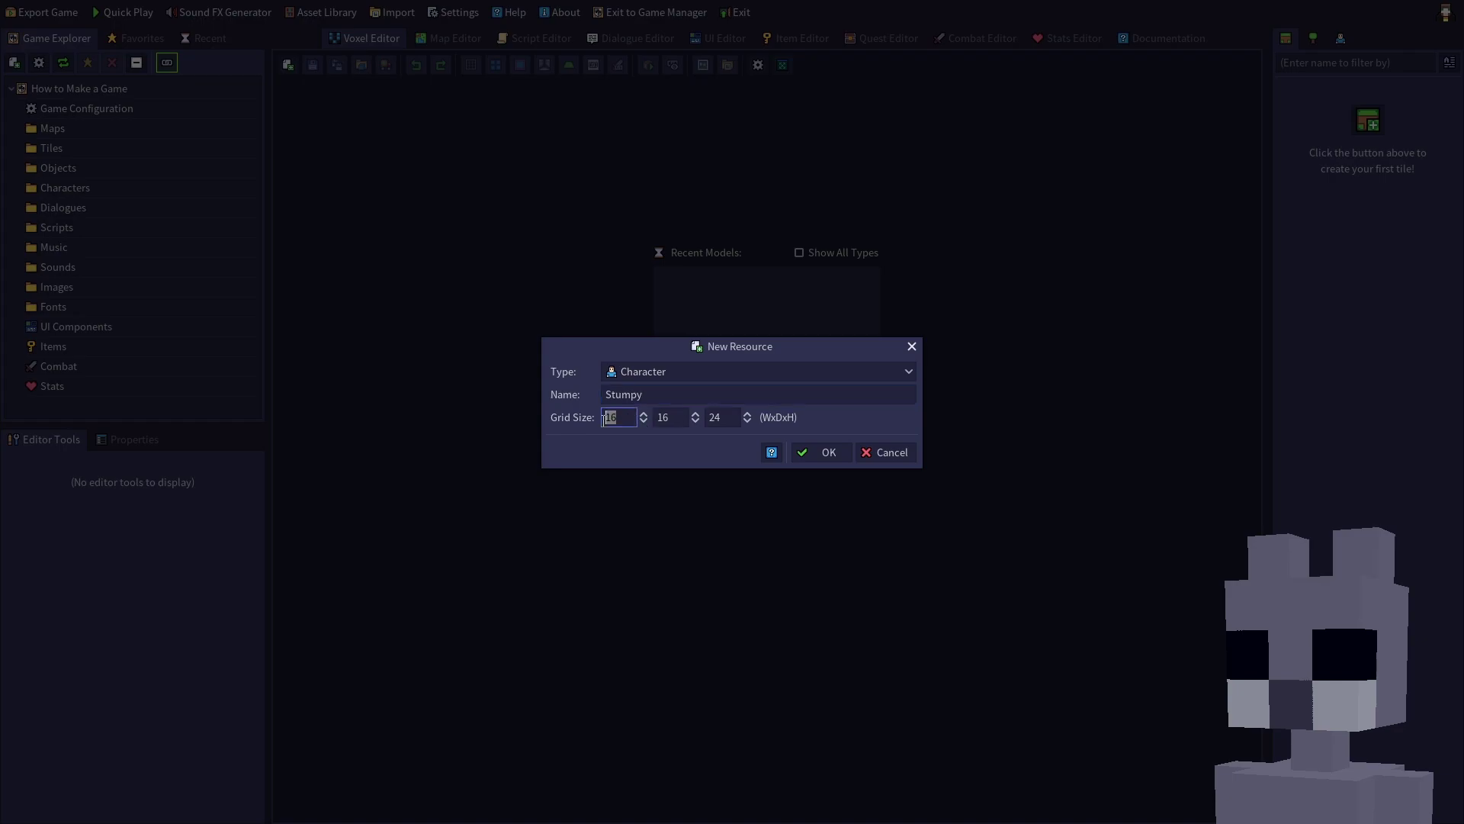
text(17)
key(Tab)
key(Tab)
- Create Stumpy, list the game's characters in the side panel, and angle the grid view
click(814, 452)
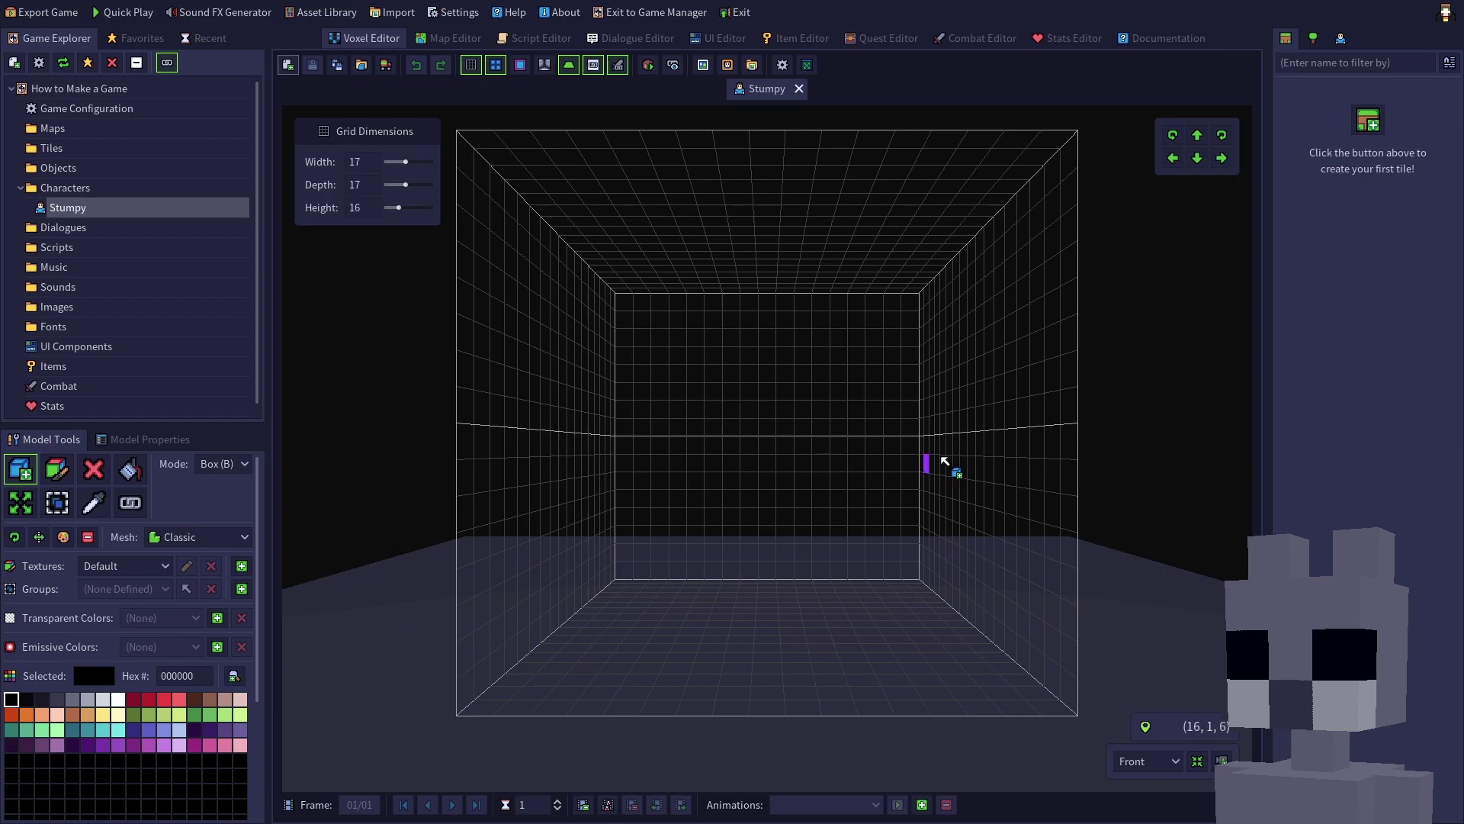
click(1339, 37)
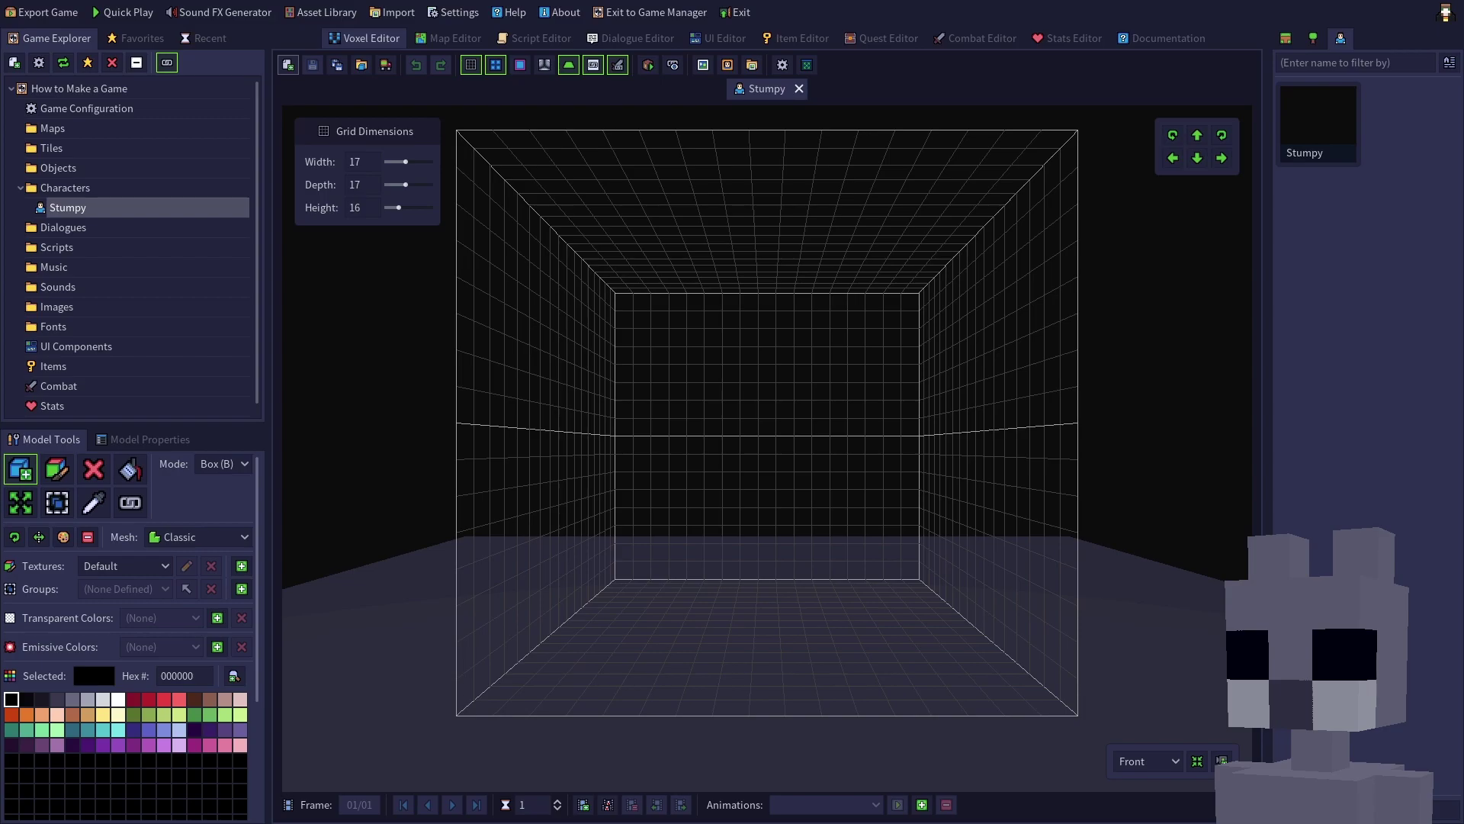
mouse_move(857, 497)
right_down()
mouse_move(794, 556)
mouse_move(880, 473)
mouse_move(833, 589)
mouse_move(889, 500)
mouse_move(795, 516)
mouse_move(808, 488)
mouse_move(866, 501)
mouse_move(826, 537)
mouse_move(814, 524)
mouse_move(826, 523)
right_up()
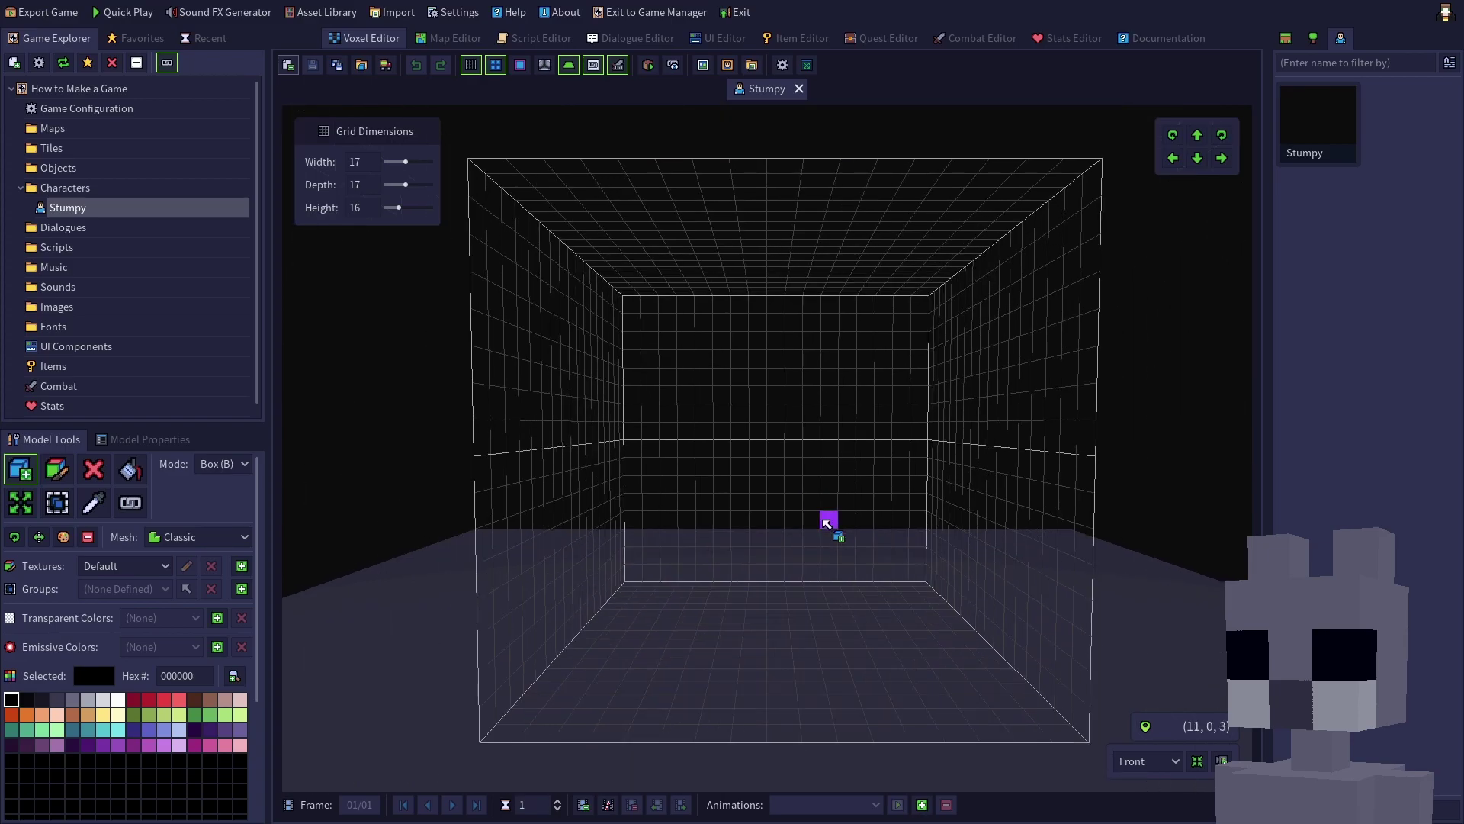
- Lay a flat slab of grey 6a6a80 voxels on the grid floor
click(1198, 761)
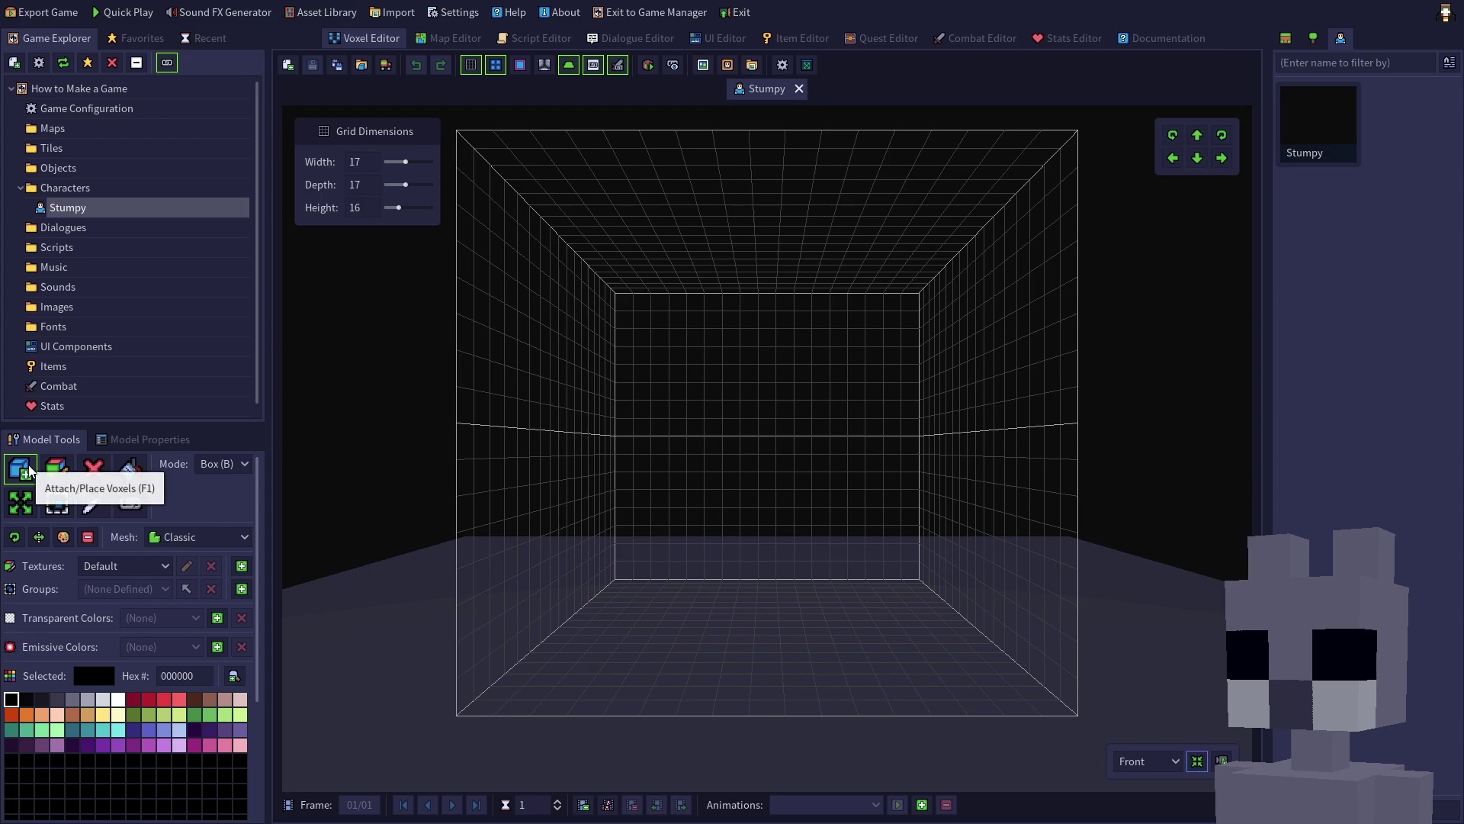
click(69, 697)
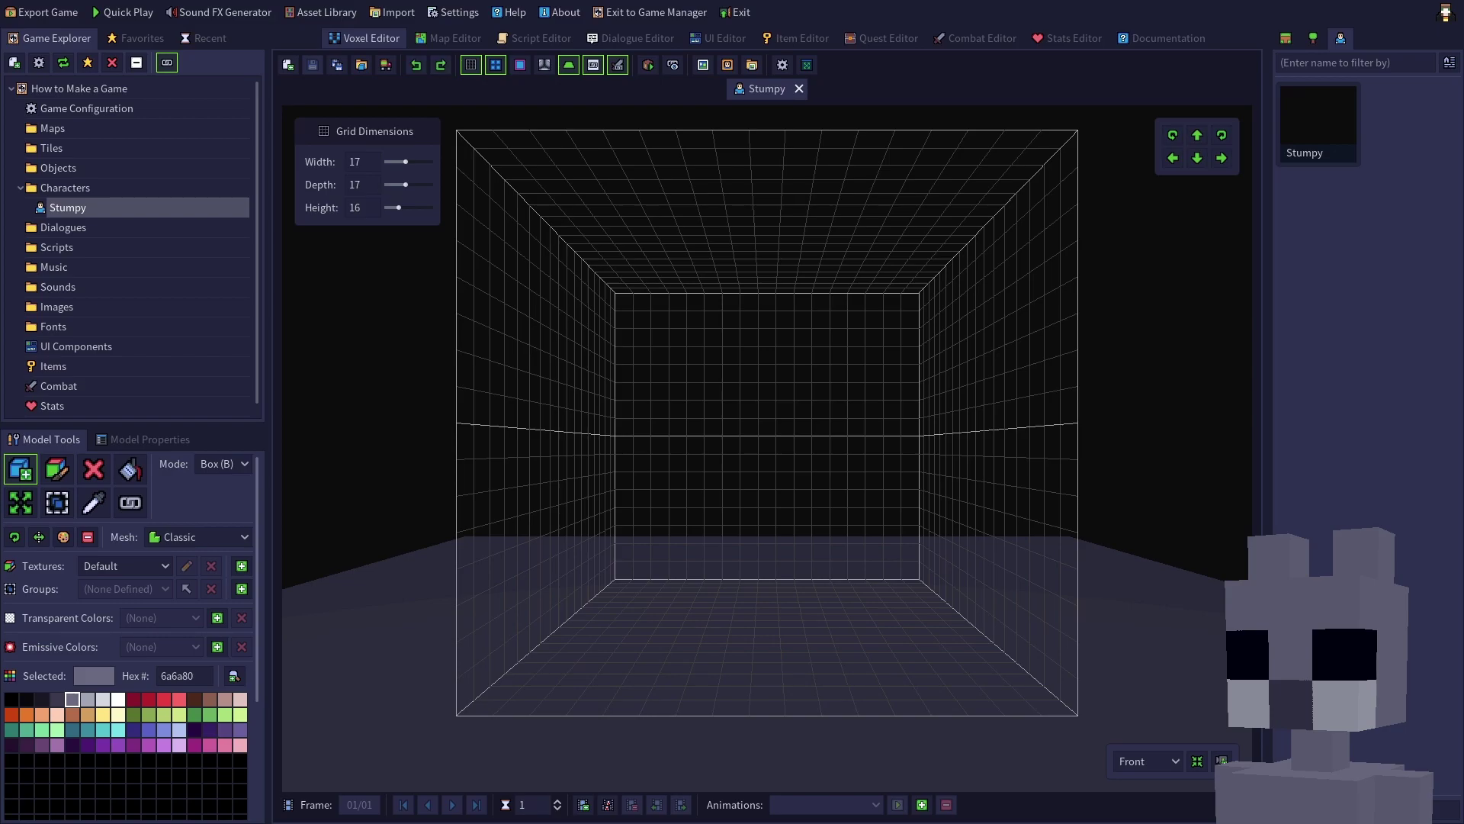
right_drag(791, 622, 865, 713)
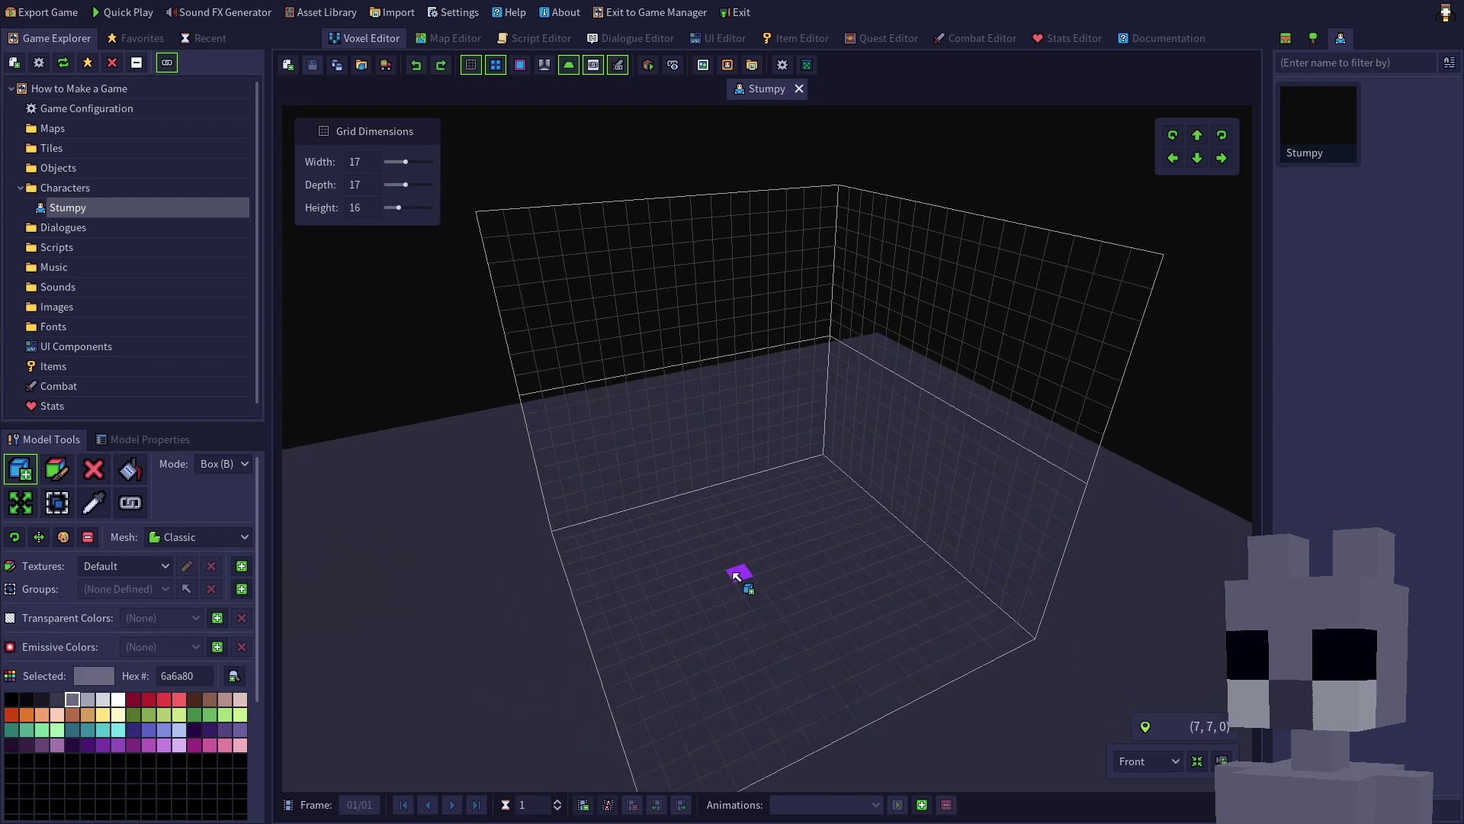
drag(736, 576, 795, 586)
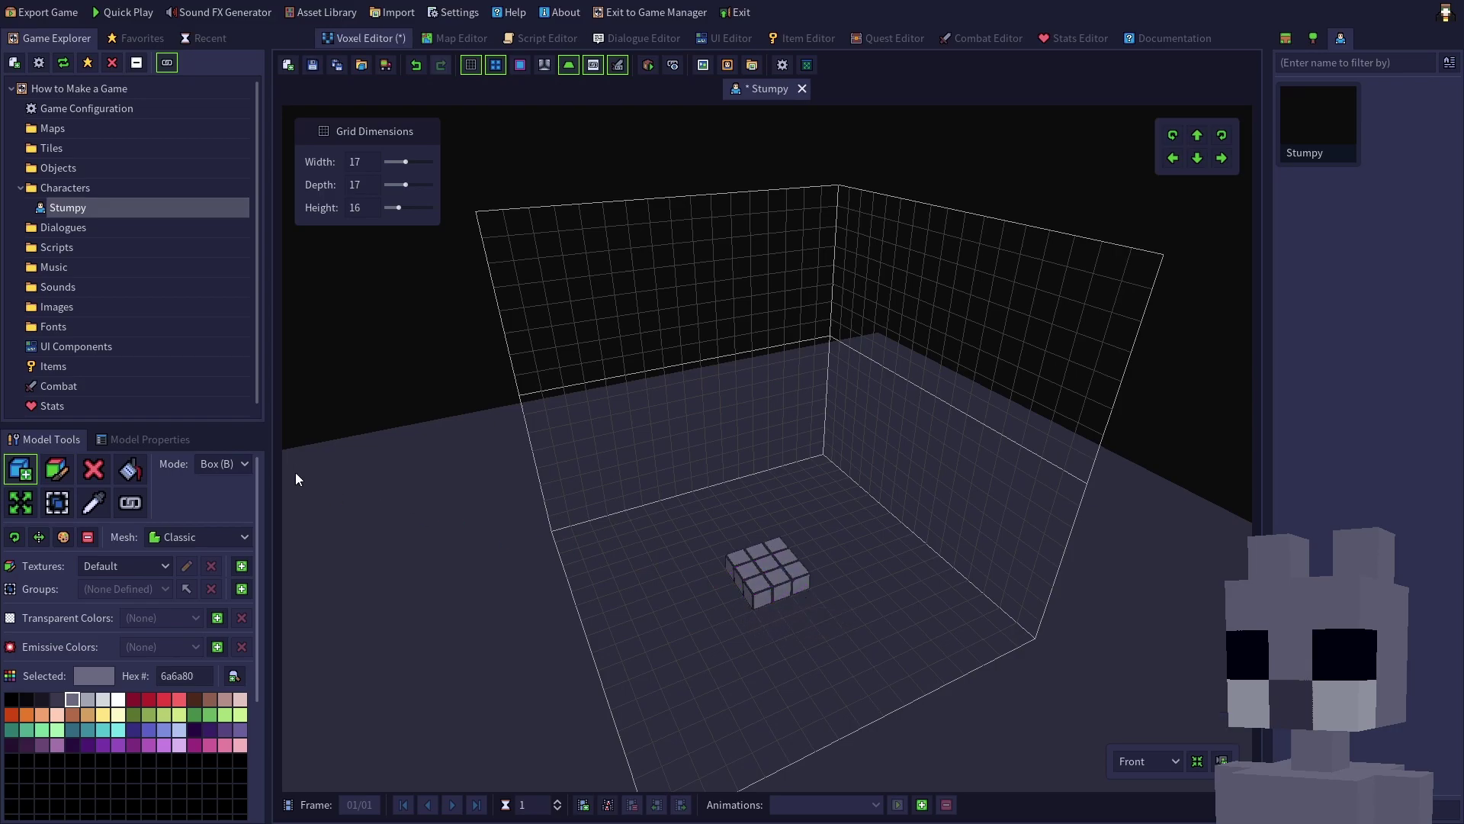
- Extrude the grey slab upward into a tall column using Face mode
click(243, 464)
click(226, 520)
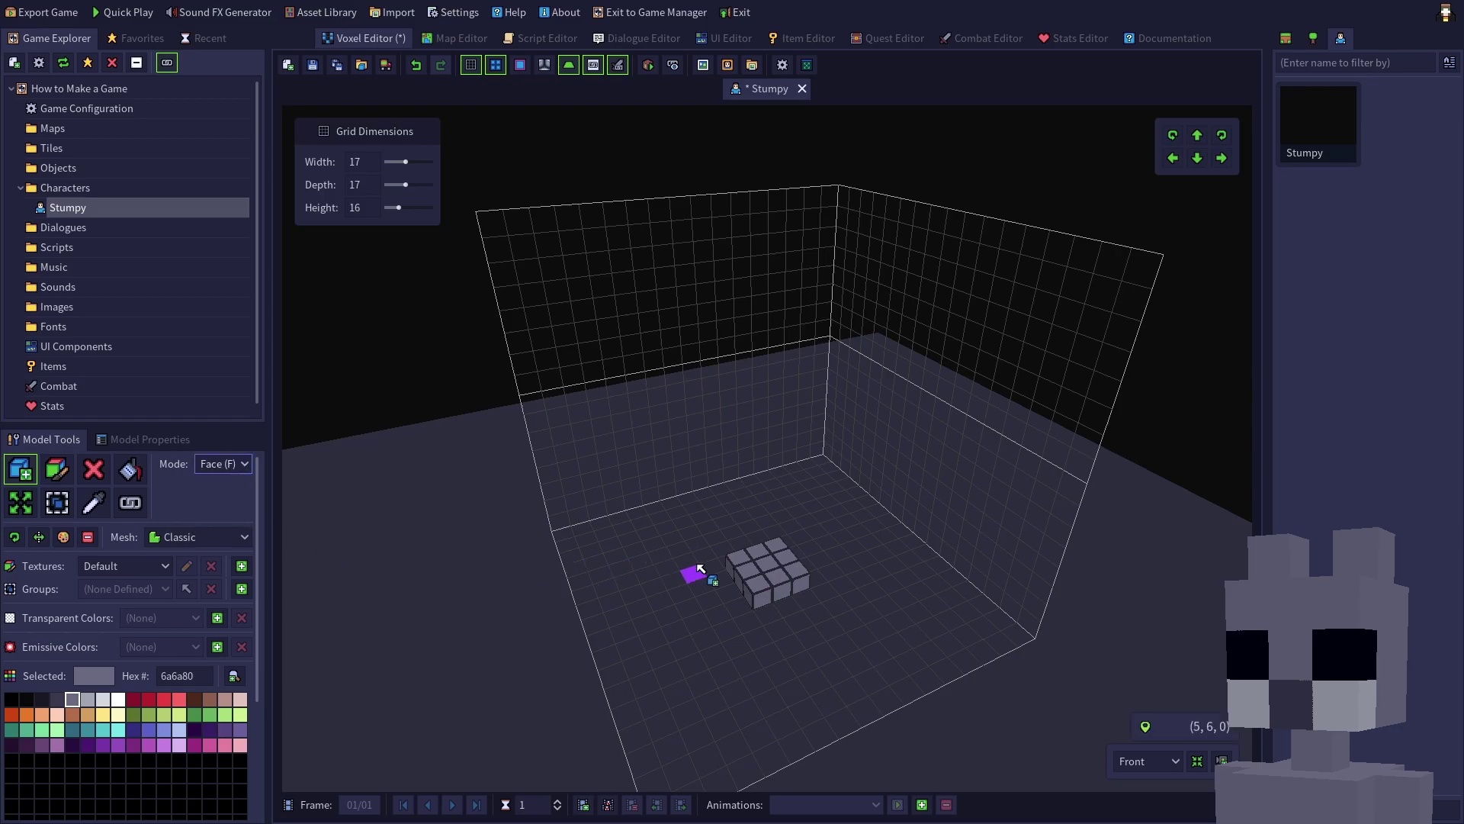
click(769, 567)
click(772, 538)
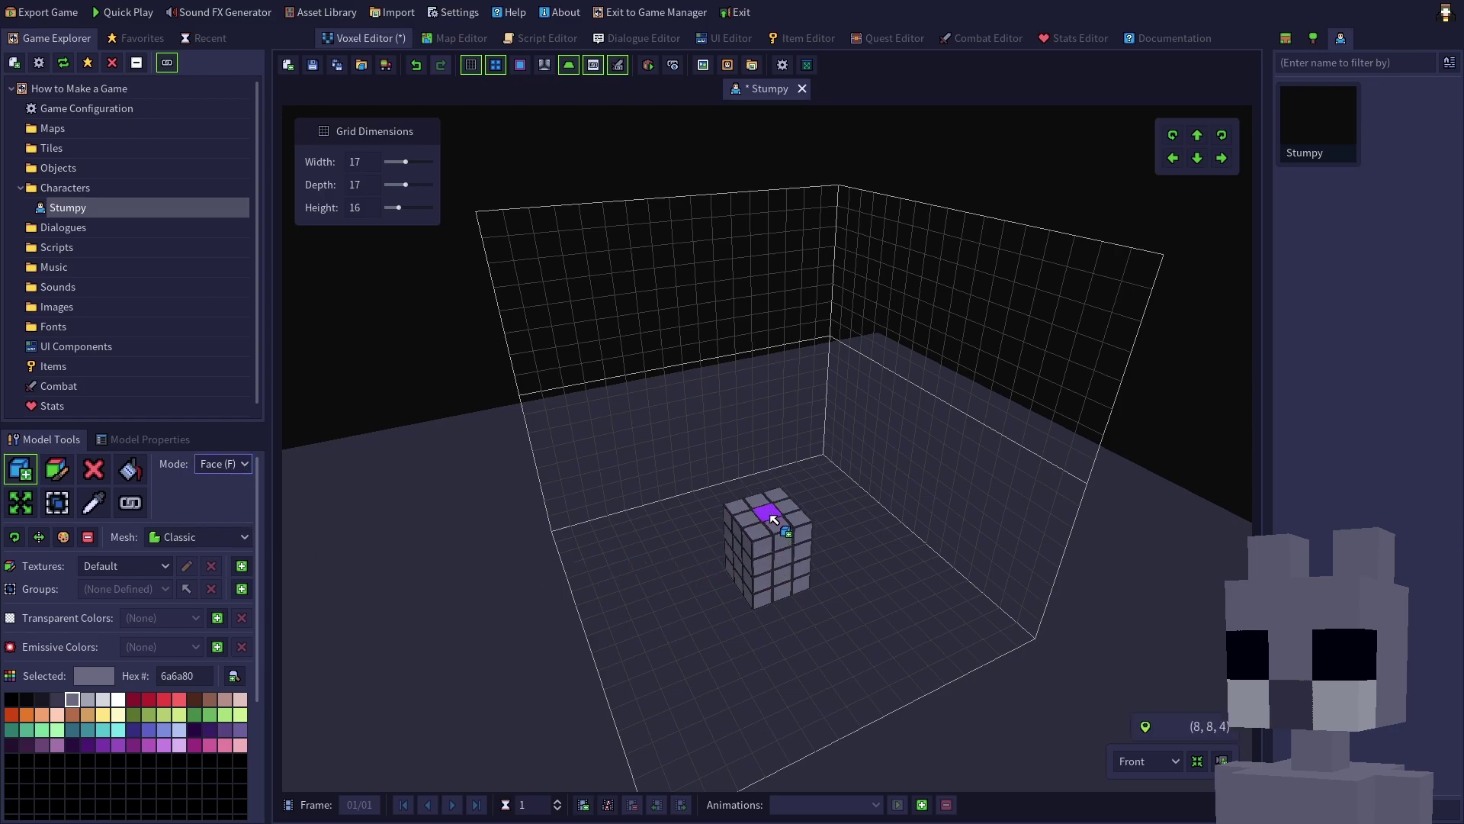
click(772, 515)
click(771, 479)
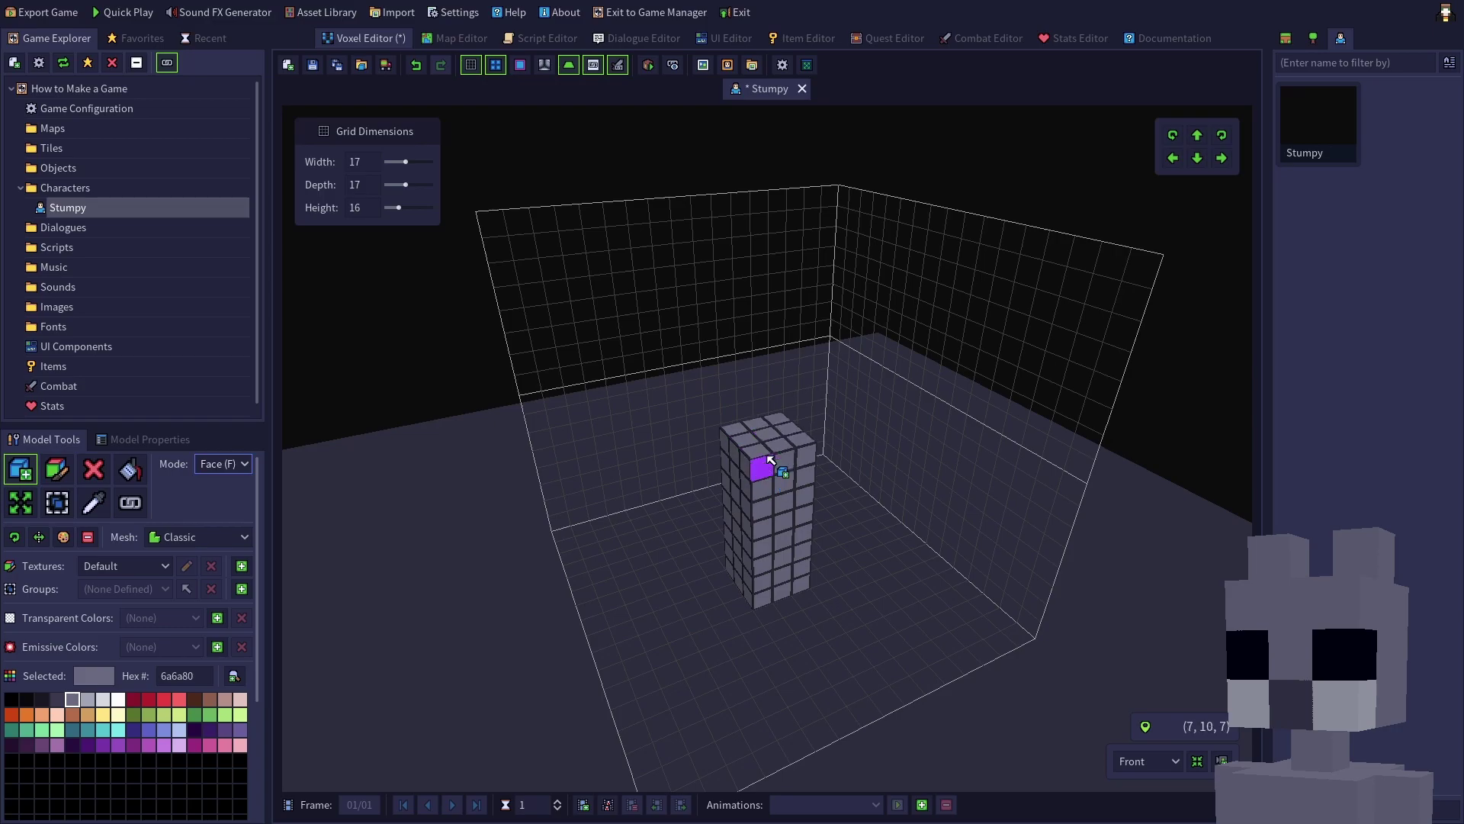
- Lift the grey column three cells upward with the Move Voxels tool
click(1197, 762)
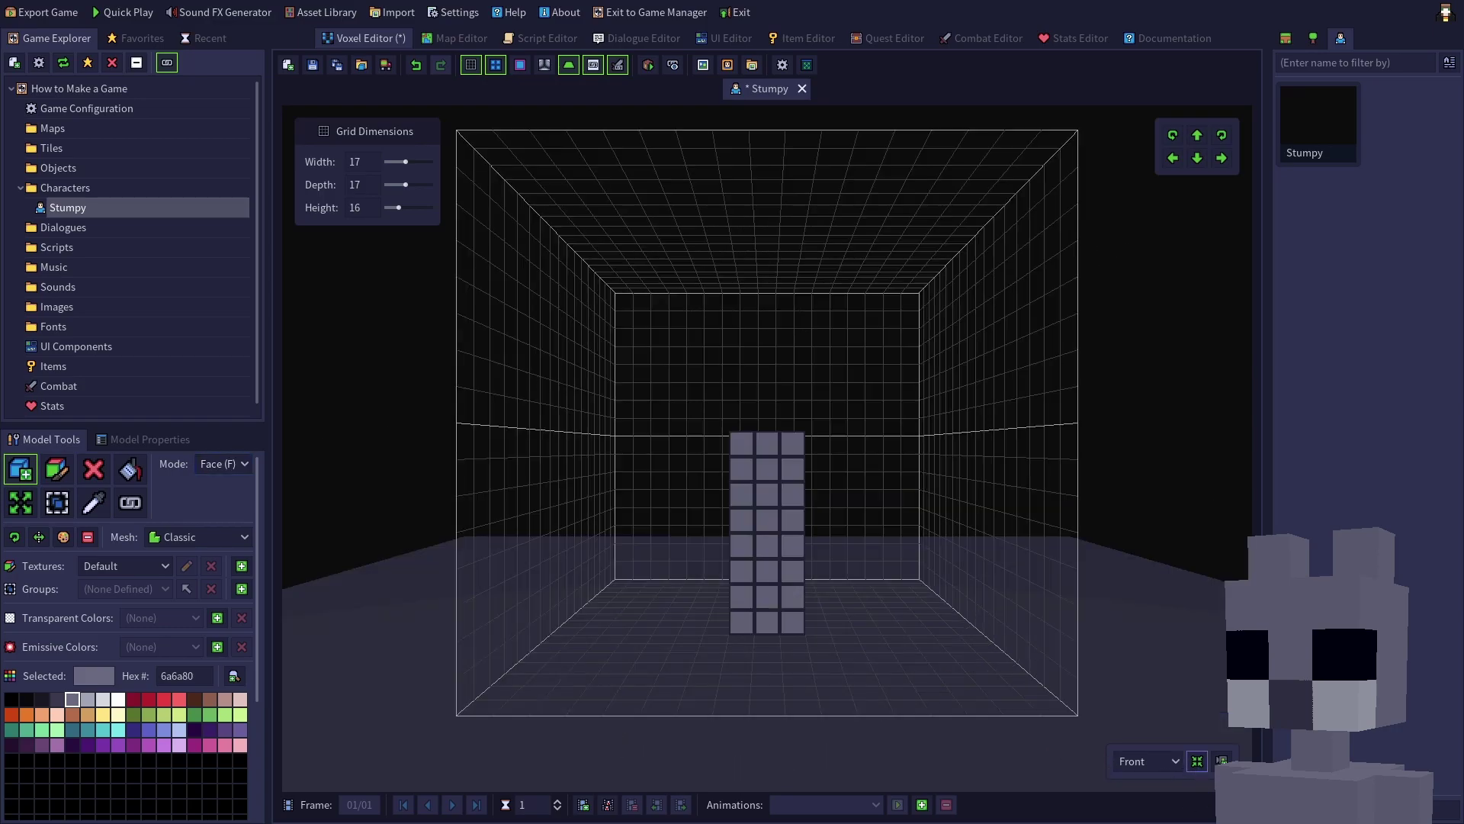
click(23, 506)
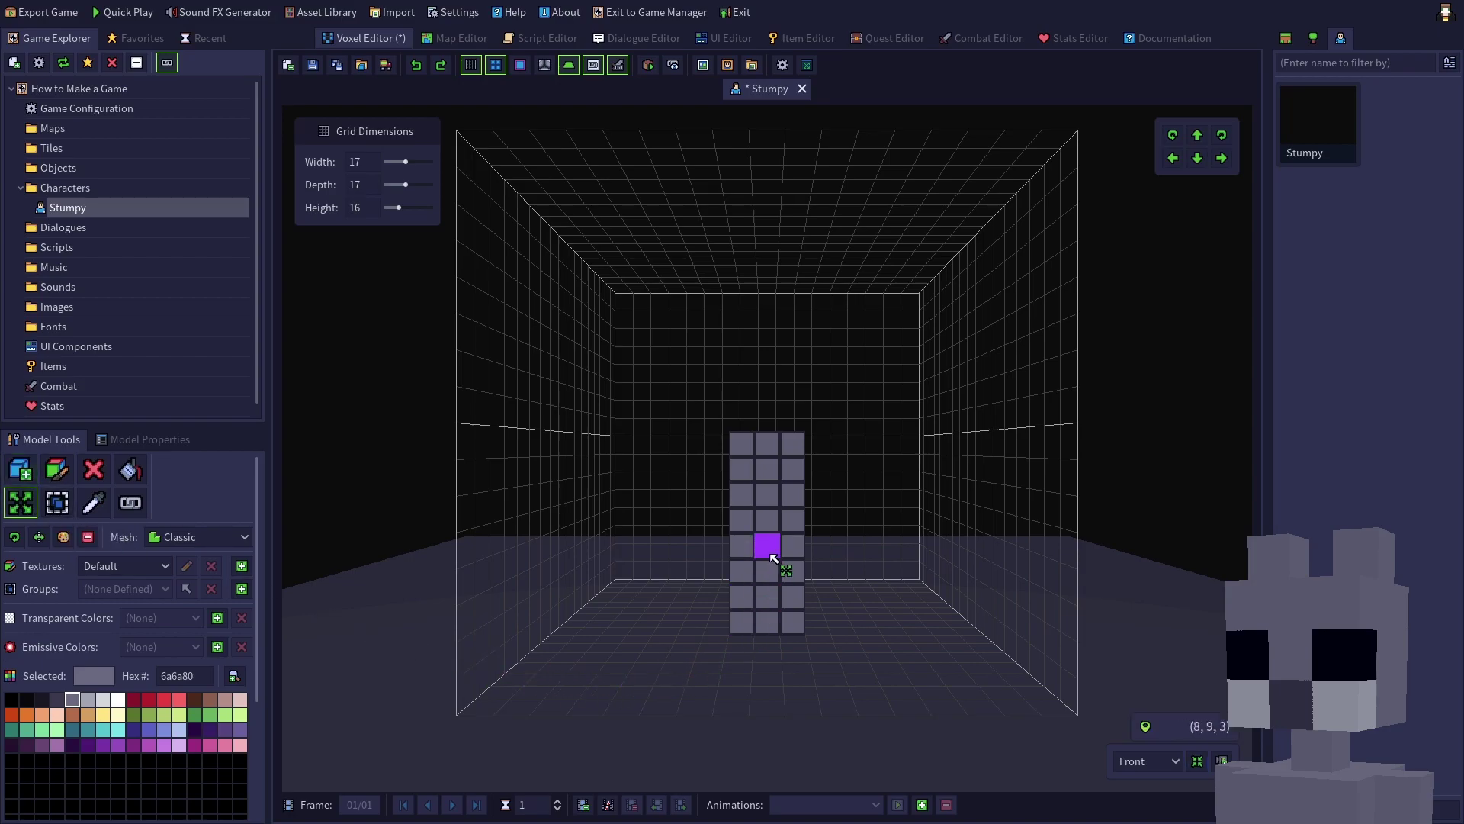
drag(774, 557, 771, 424)
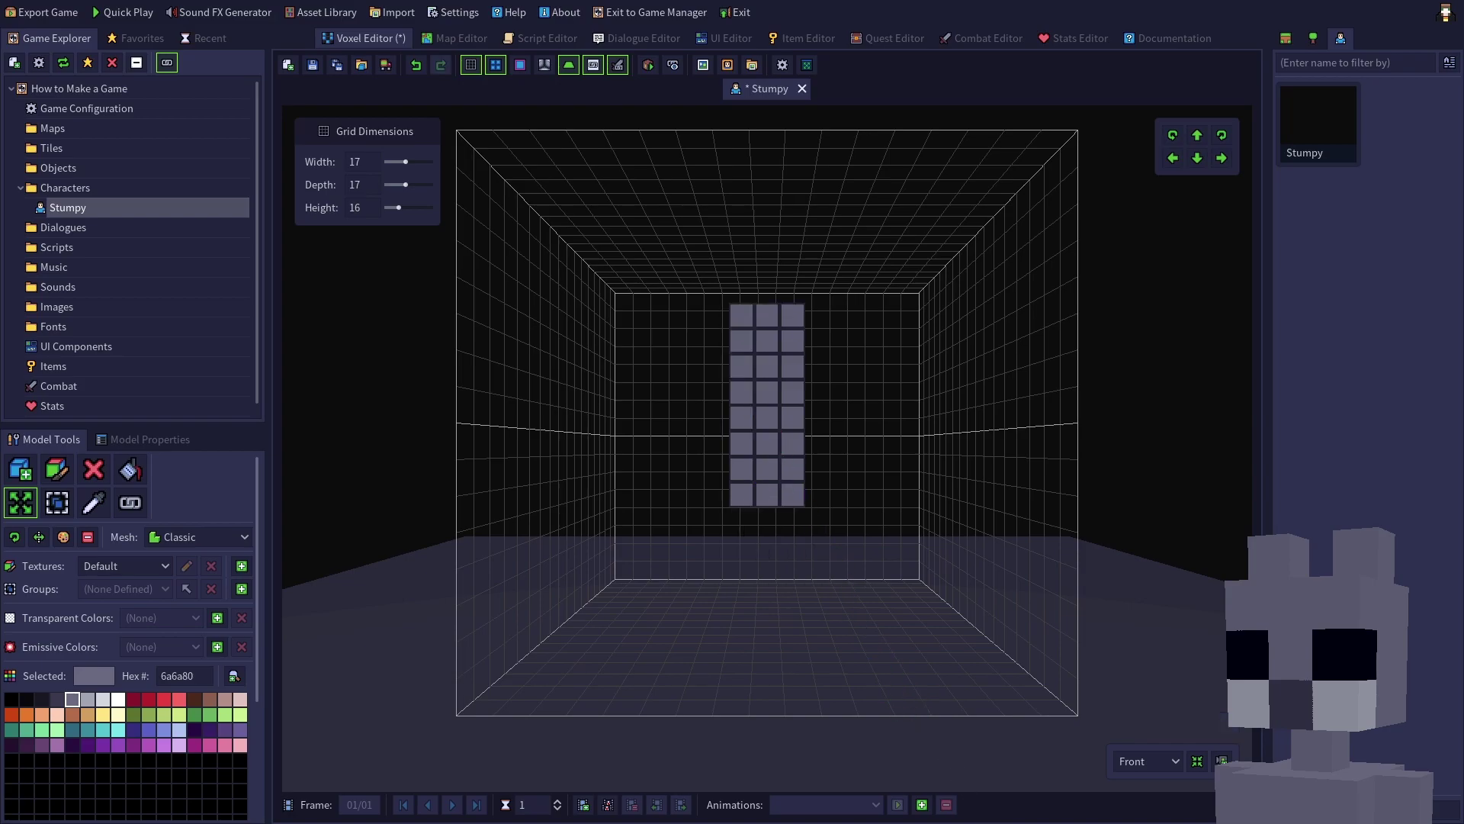
- Extend both legs downward with single voxels in Voxel mode
click(25, 477)
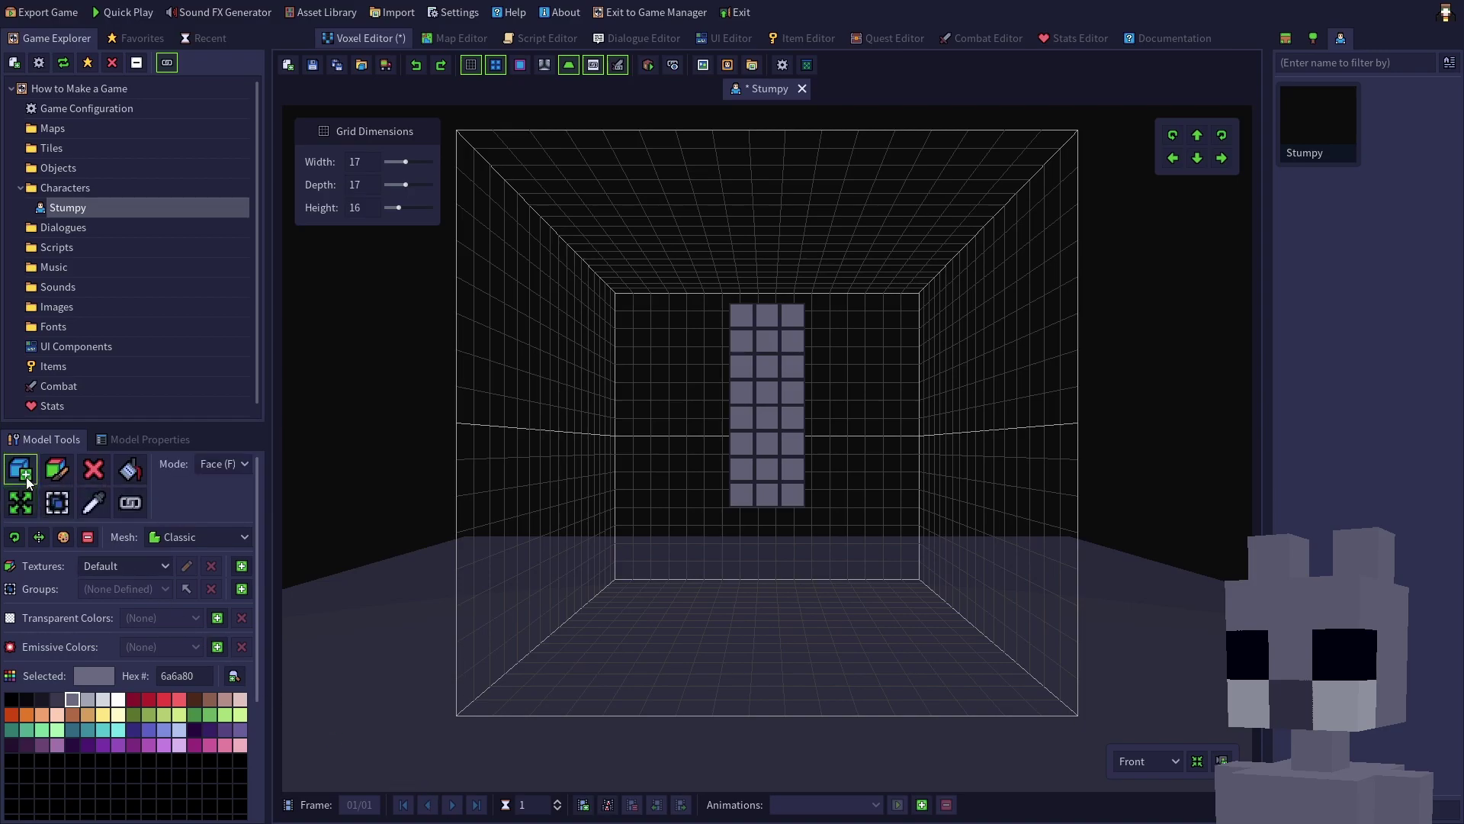
click(224, 466)
click(224, 501)
right_drag(795, 680, 904, 403)
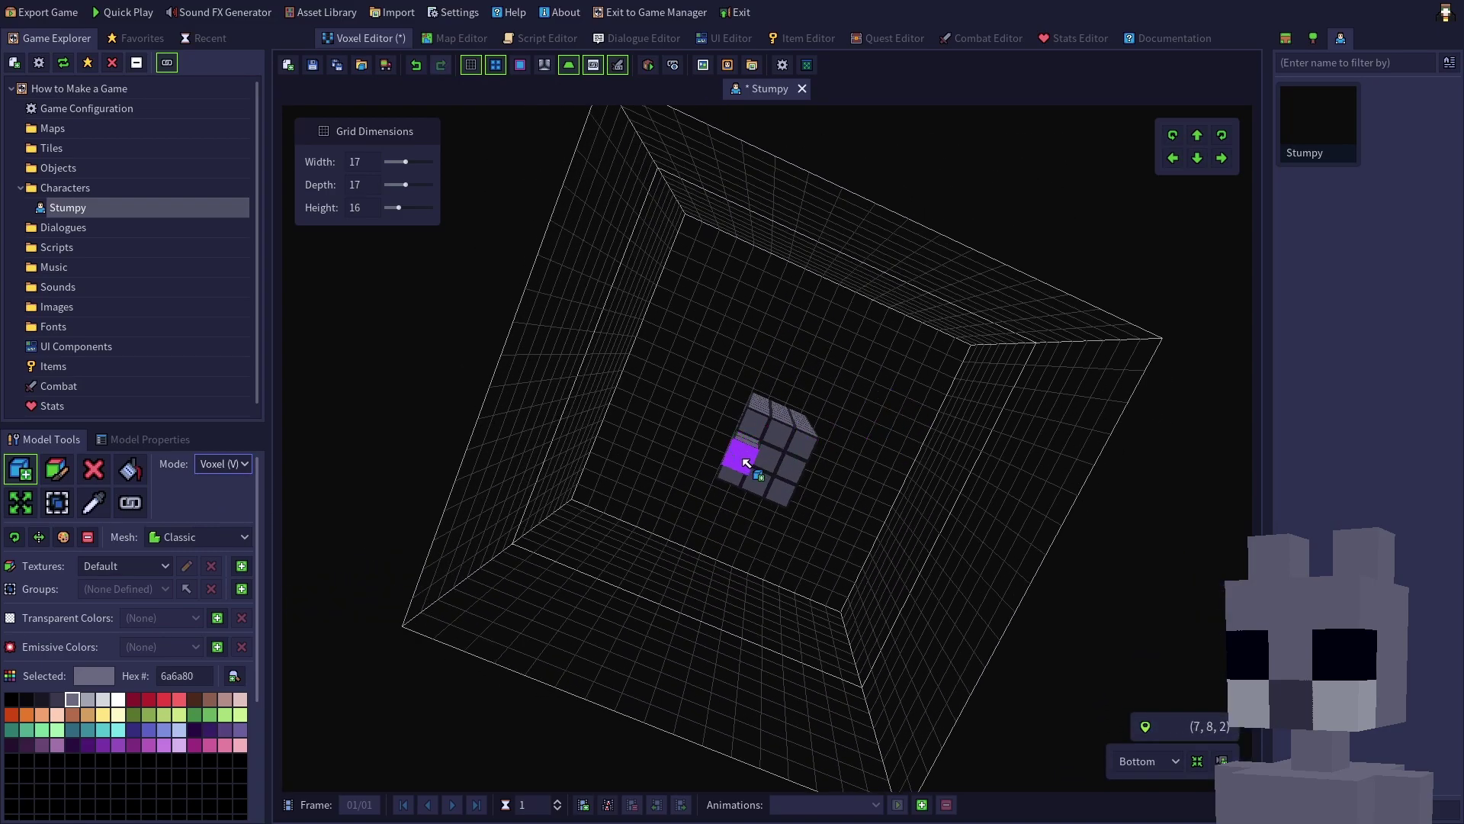
click(746, 468)
click(788, 473)
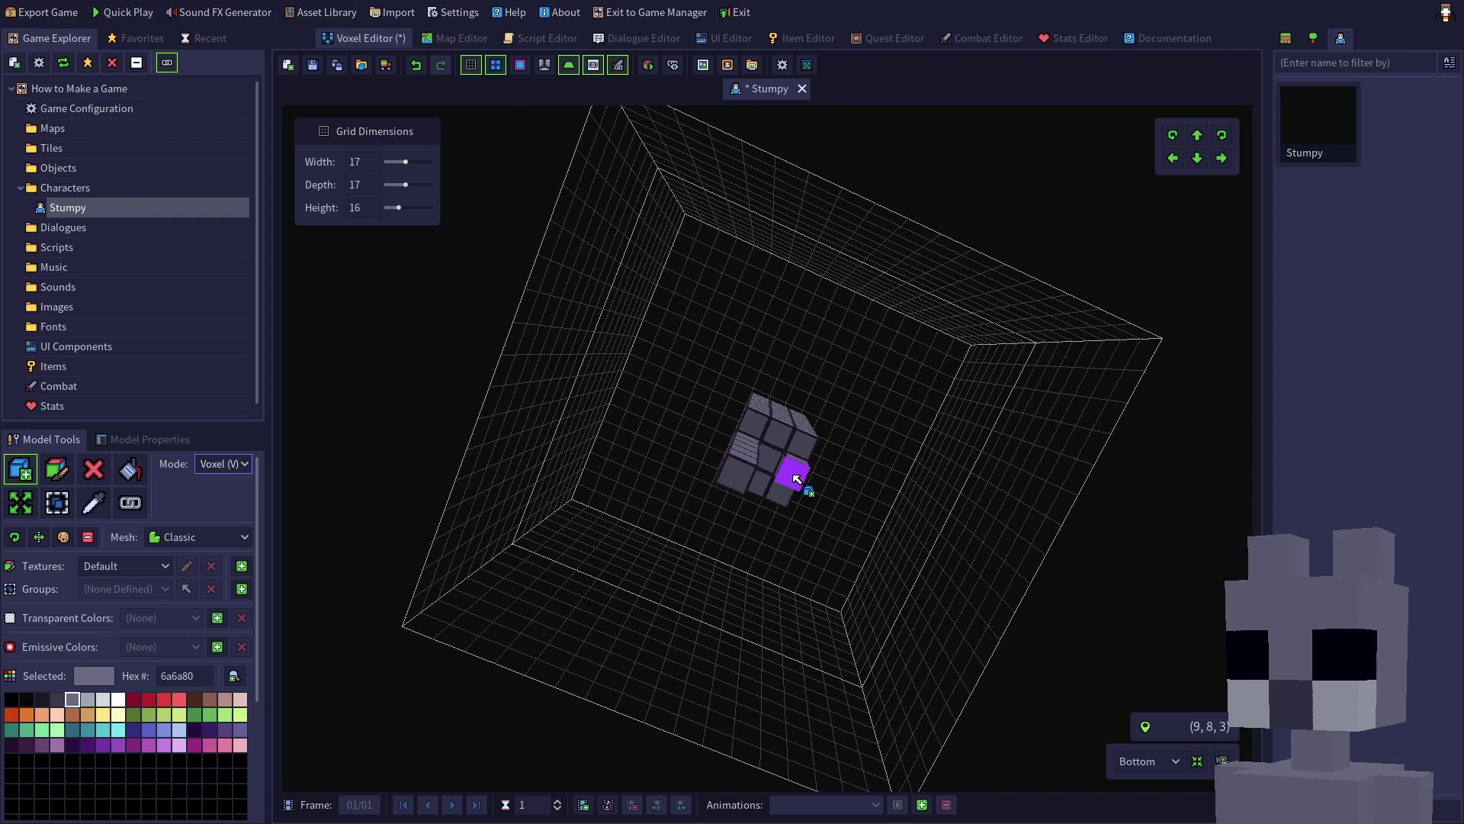
- Add a foot voxel in front of each leg
right_drag(827, 489, 894, 692)
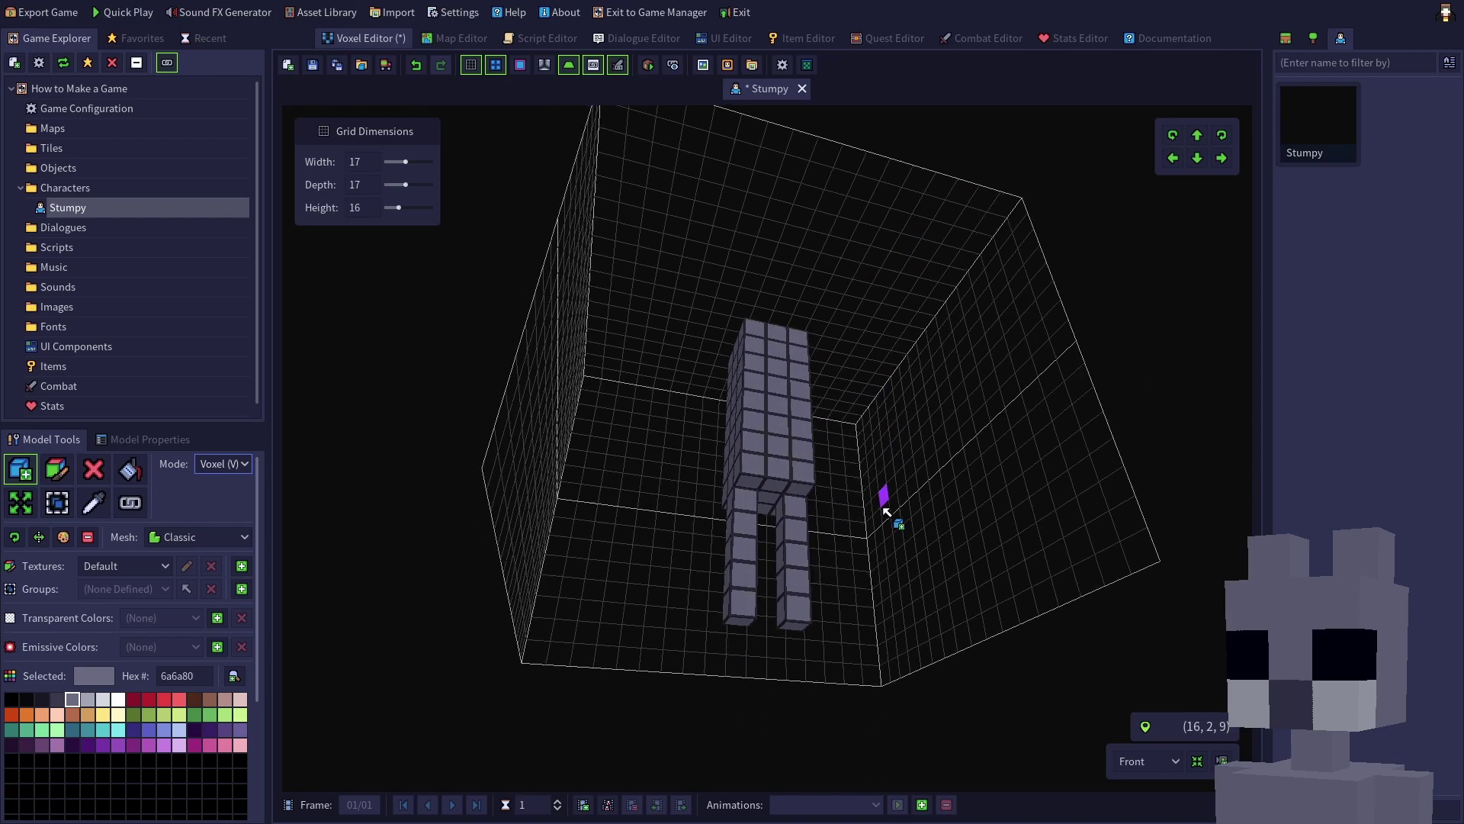
click(757, 613)
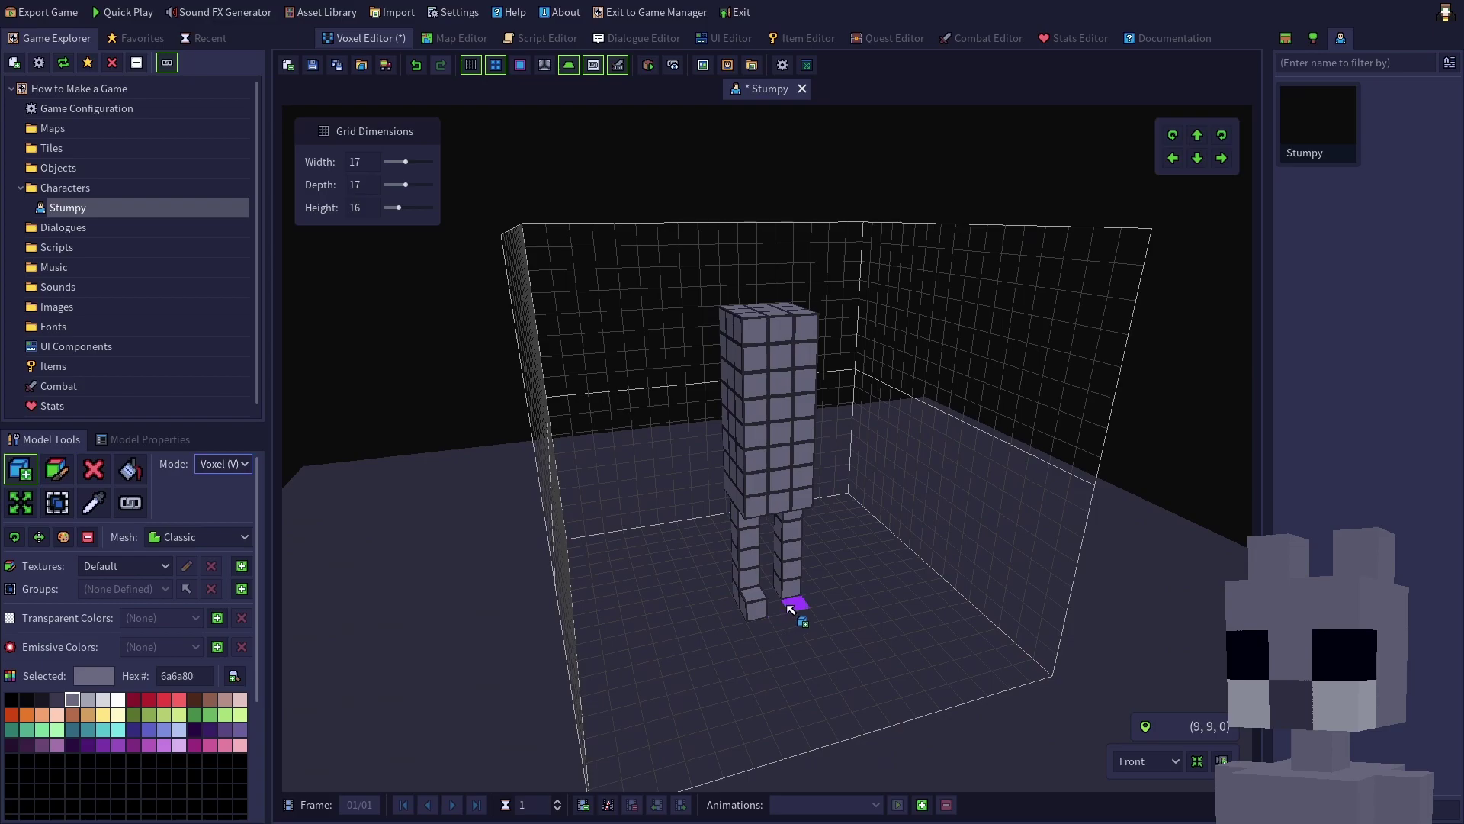
click(789, 609)
click(1196, 761)
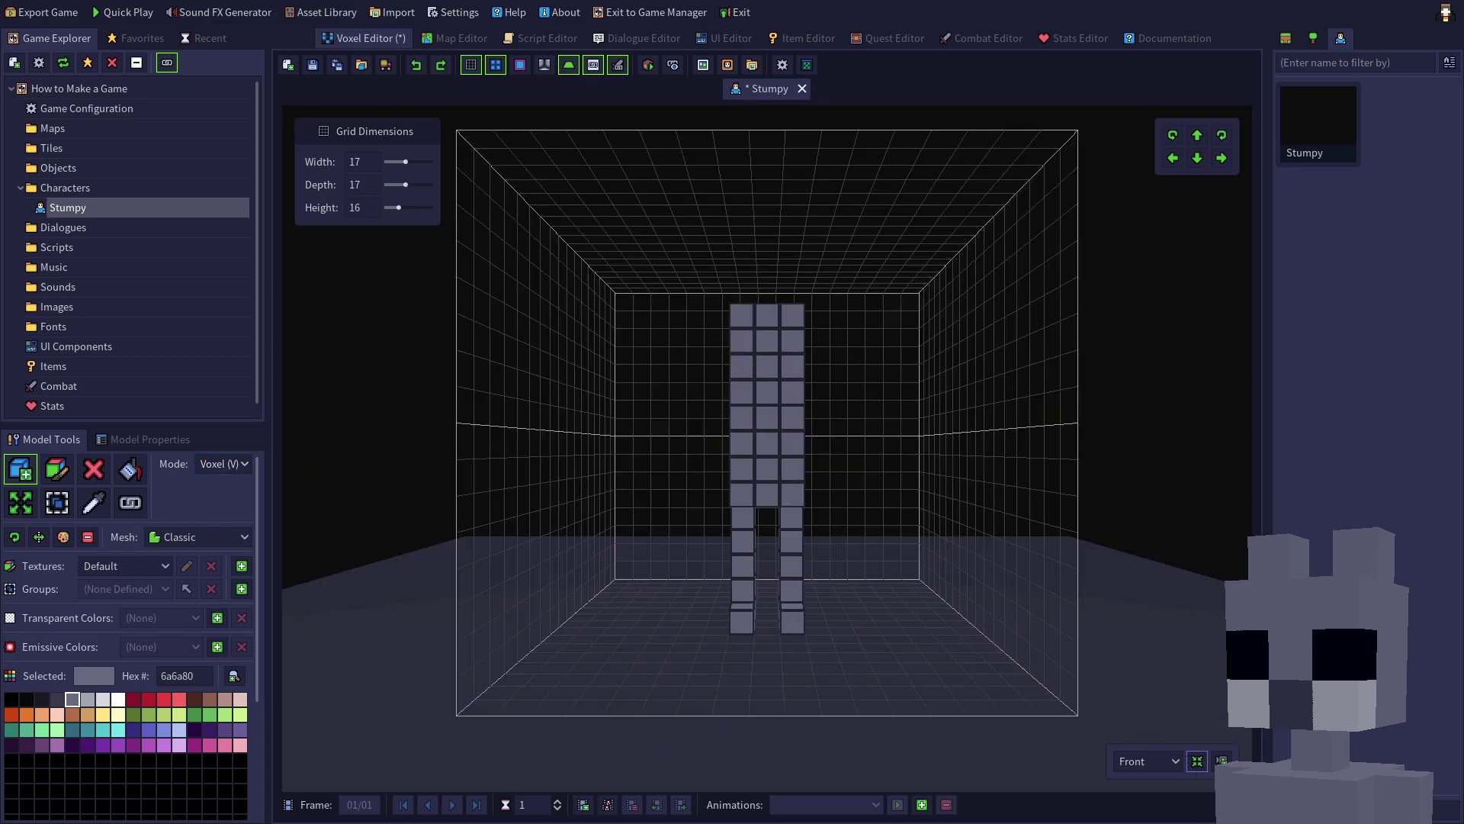
- Erase the shoulder-height row of voxels to form Stumpy's neck
click(98, 474)
mouse_move(524, 550)
right_down()
mouse_move(601, 586)
mouse_move(726, 490)
right_up()
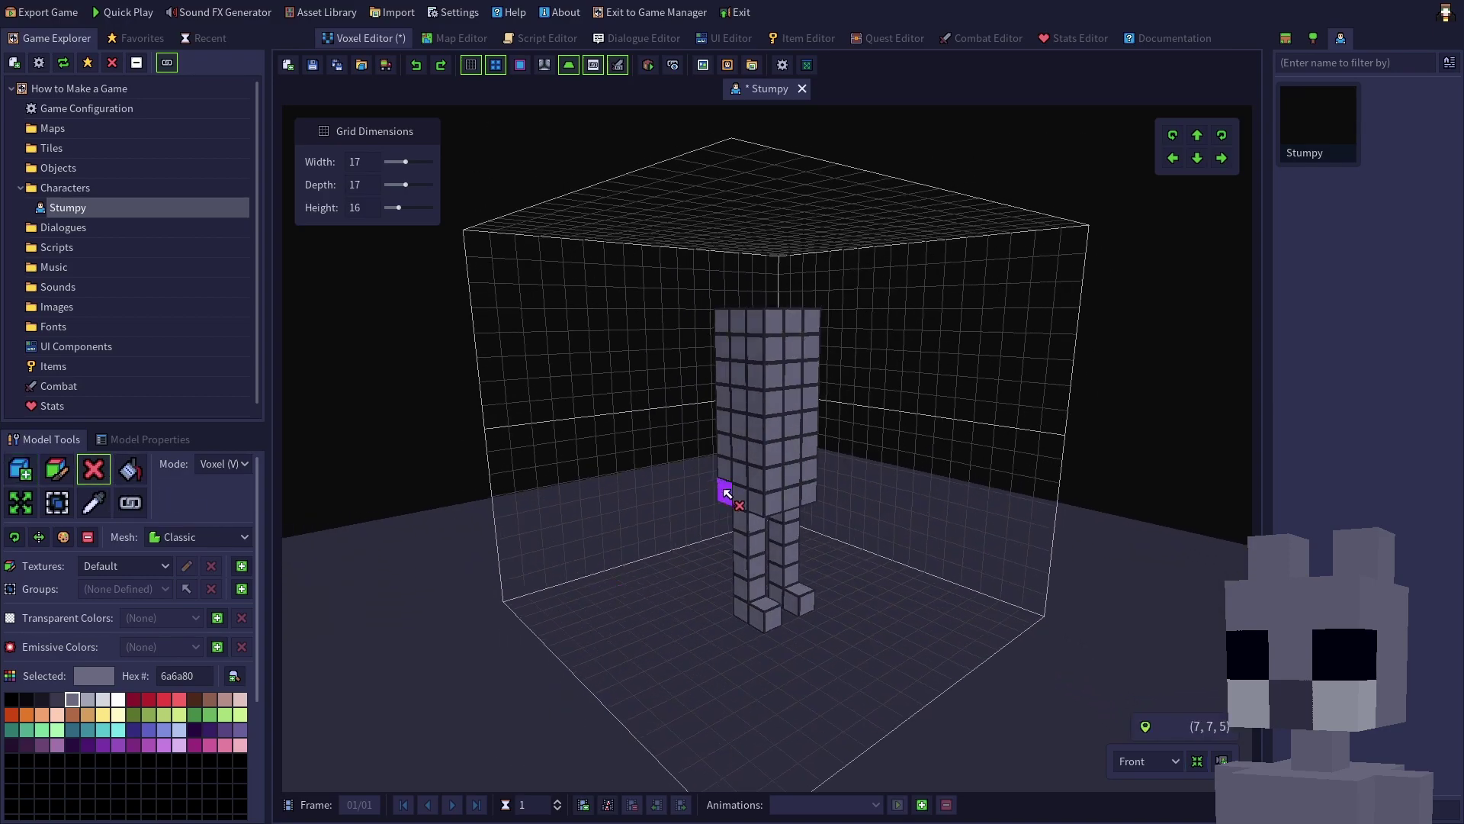
drag(725, 400, 809, 406)
mouse_move(808, 406)
right_down()
mouse_move(811, 540)
mouse_move(653, 516)
mouse_move(744, 402)
mouse_move(566, 556)
mouse_move(890, 533)
right_up()
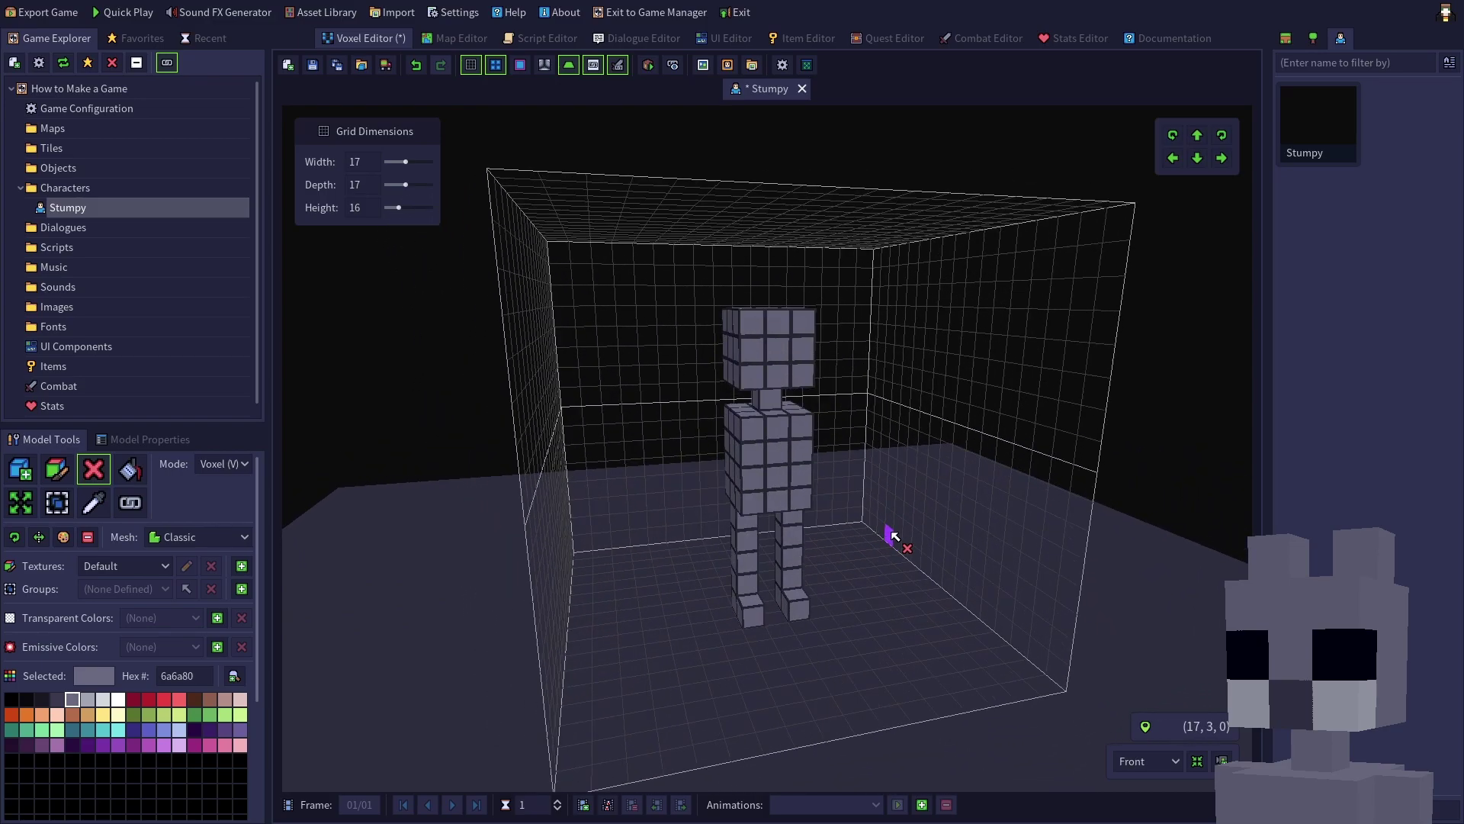
- Add an arm to each side of Stumpy's body
click(20, 476)
right_drag(569, 574, 670, 582)
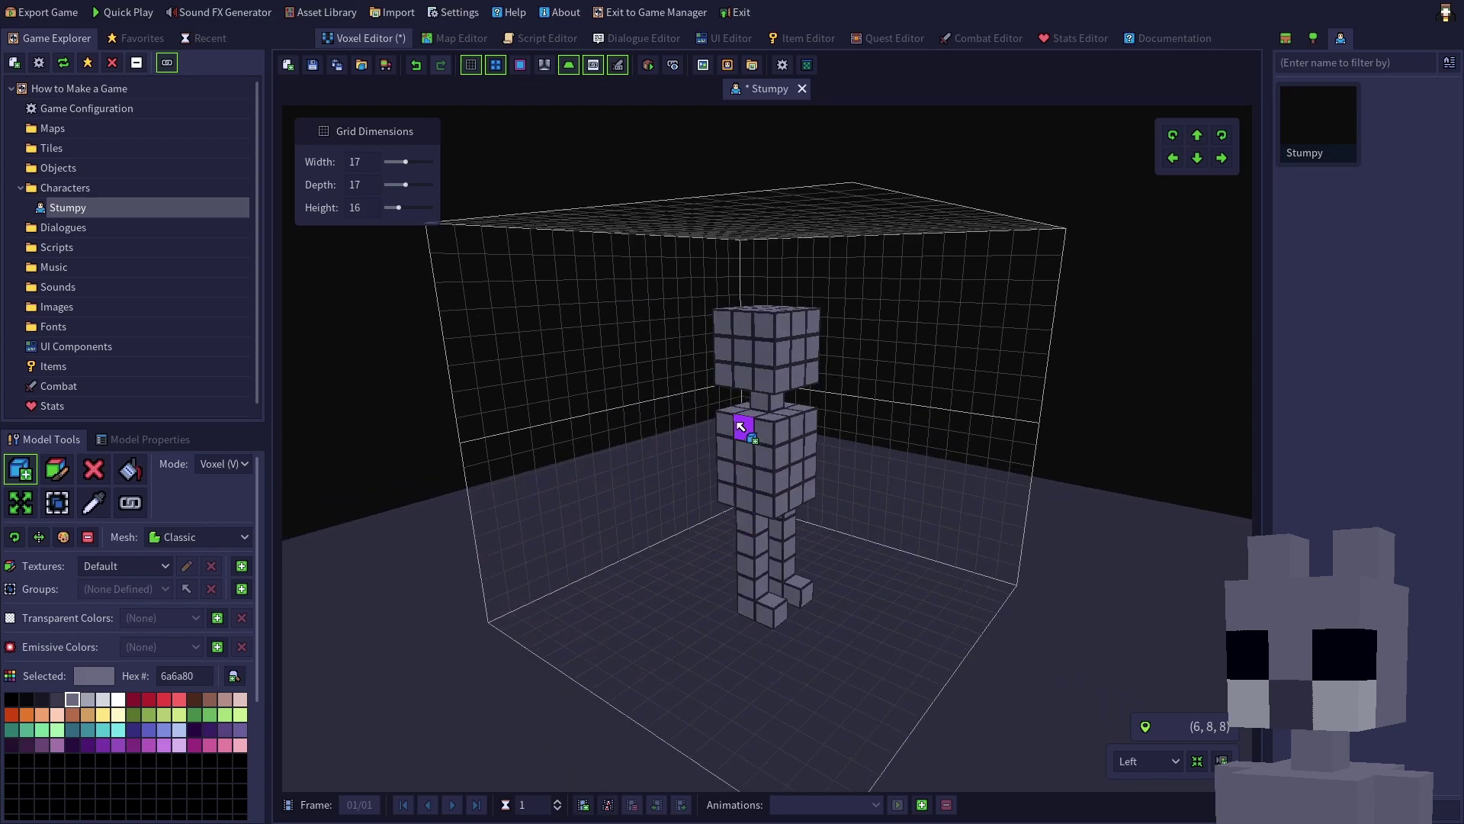
mouse_move(998, 534)
right_down()
mouse_move(785, 546)
mouse_move(790, 478)
right_up()
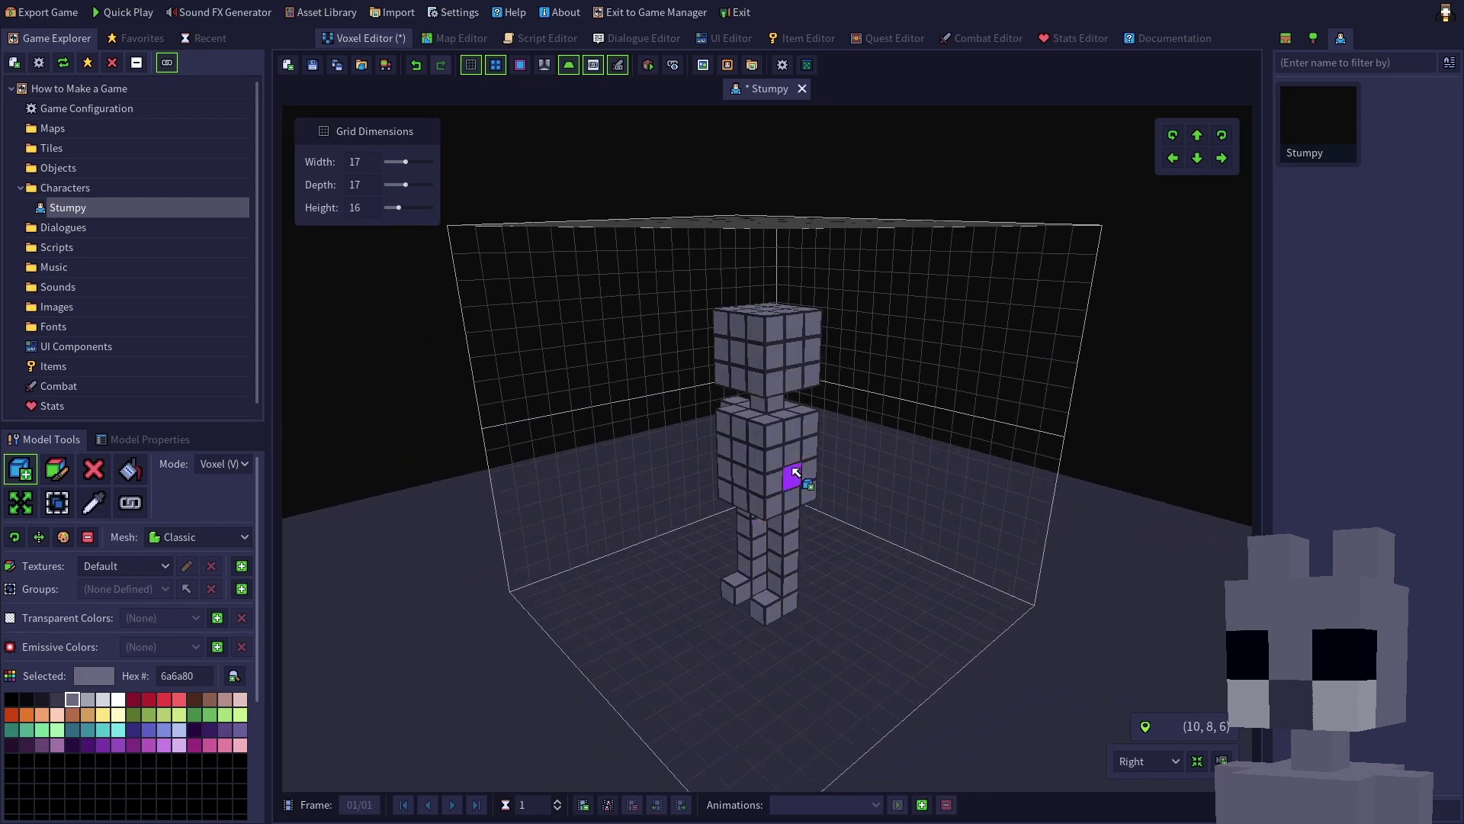
- Place two ear voxels on top of the head
mouse_move(606, 473)
right_down()
mouse_move(745, 533)
mouse_move(817, 533)
right_up()
click(744, 336)
click(784, 327)
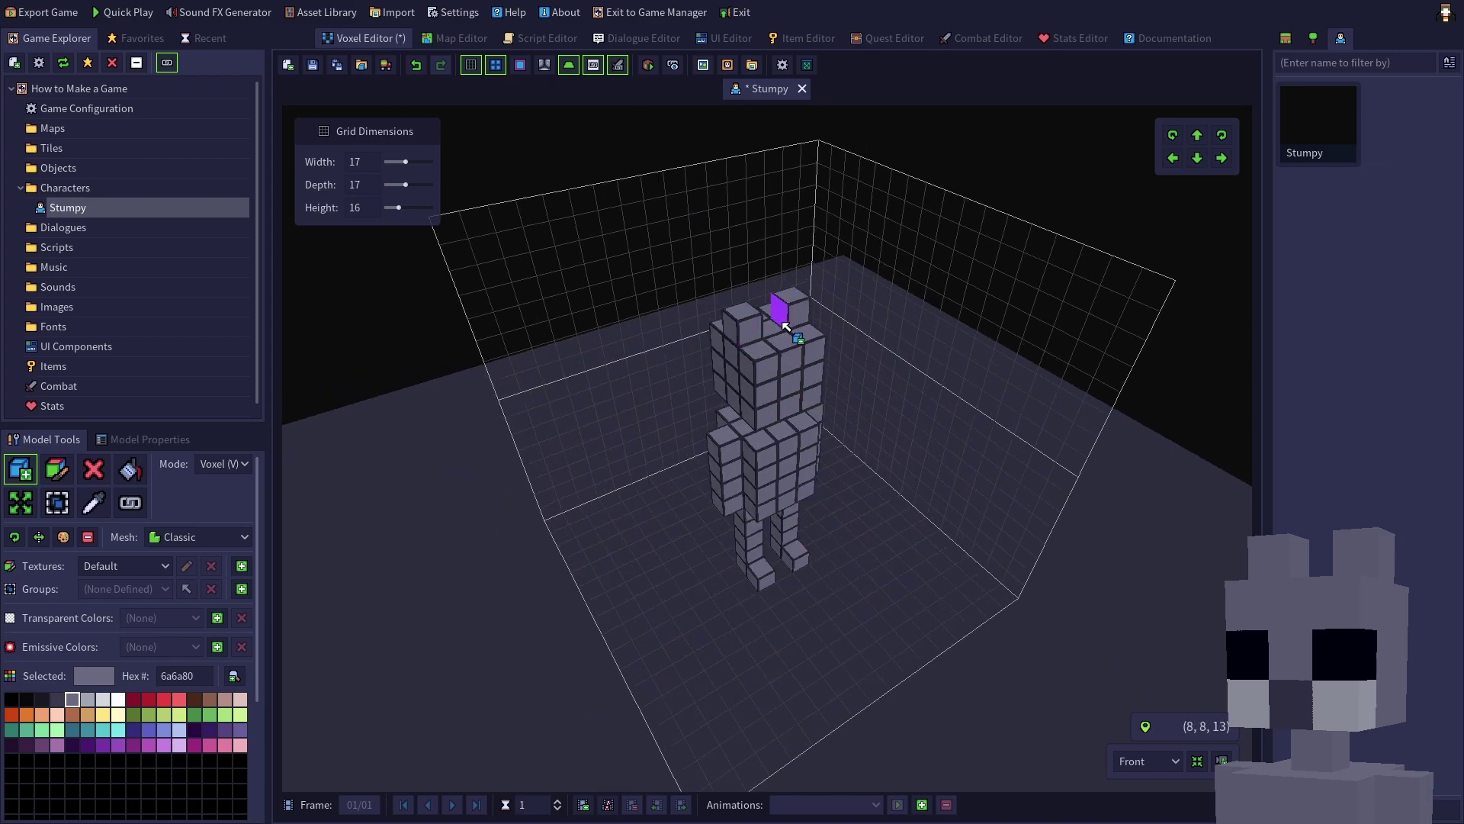
right_drag(615, 638, 771, 504)
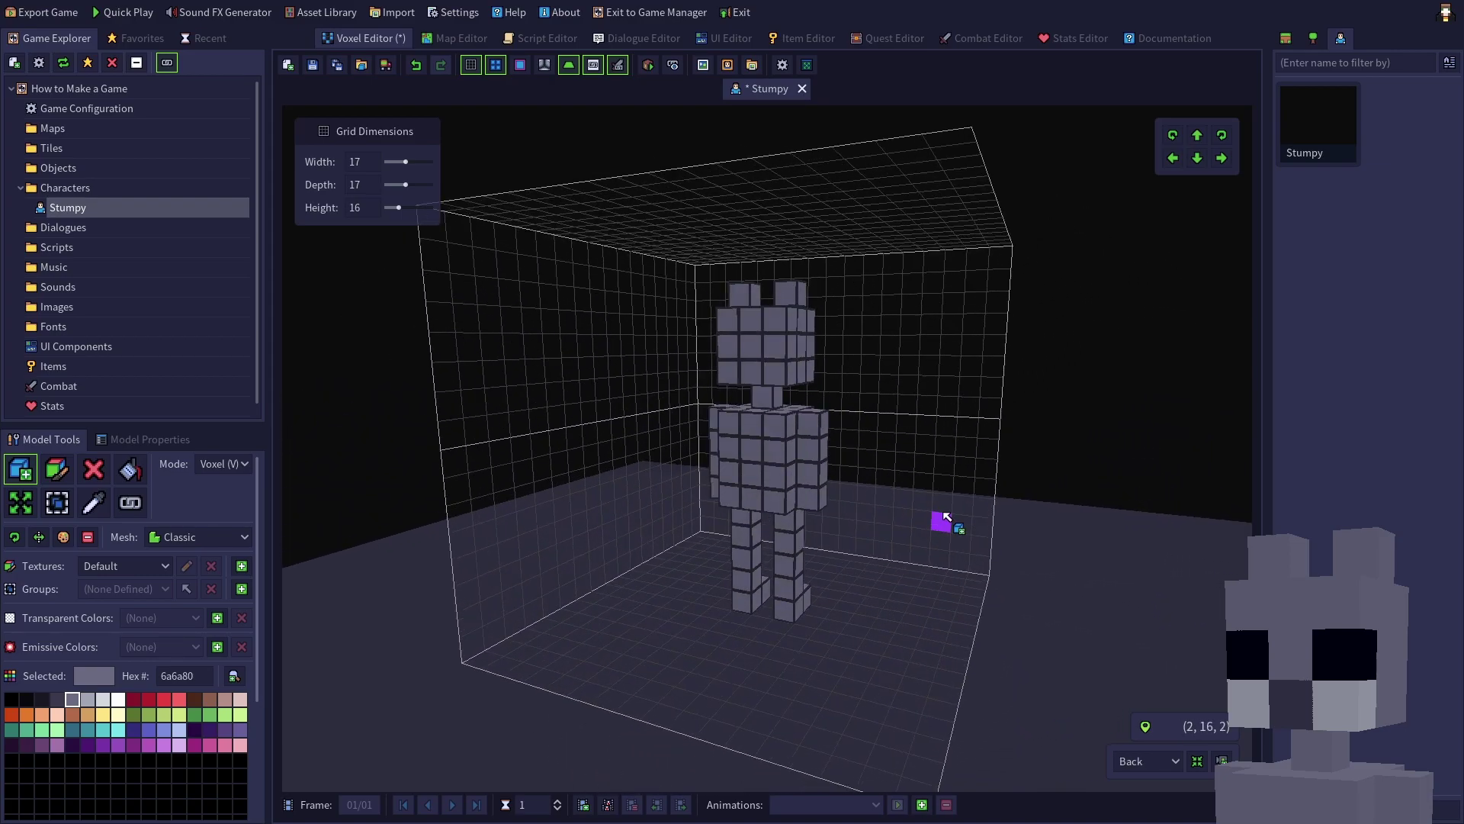
mouse_move(1194, 447)
right_down()
mouse_move(889, 516)
mouse_move(775, 478)
right_up()
click(1198, 761)
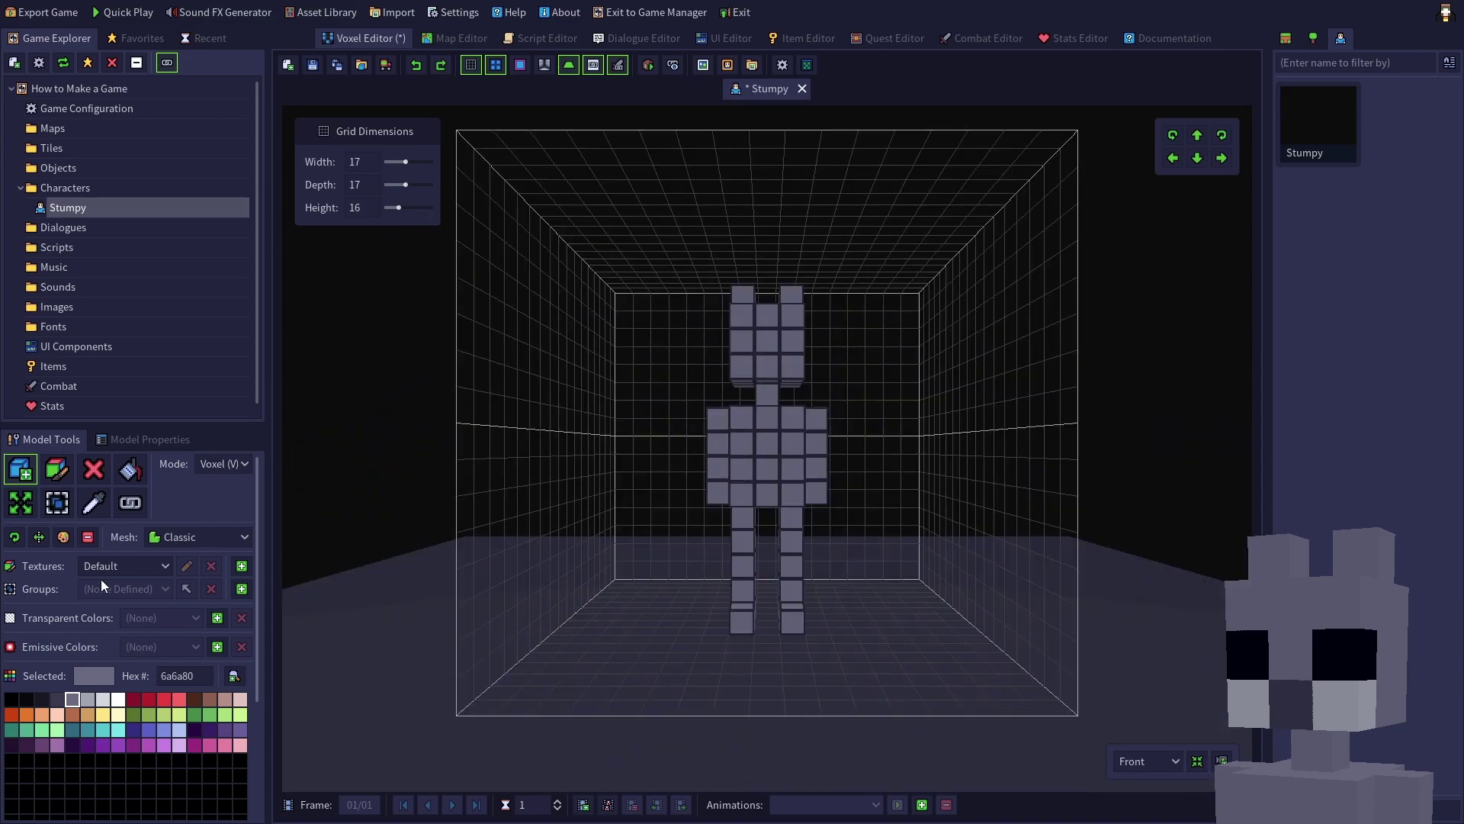
- Paint both eyes near-black 08070d
click(58, 482)
click(26, 699)
scroll(557, 655, up, 2)
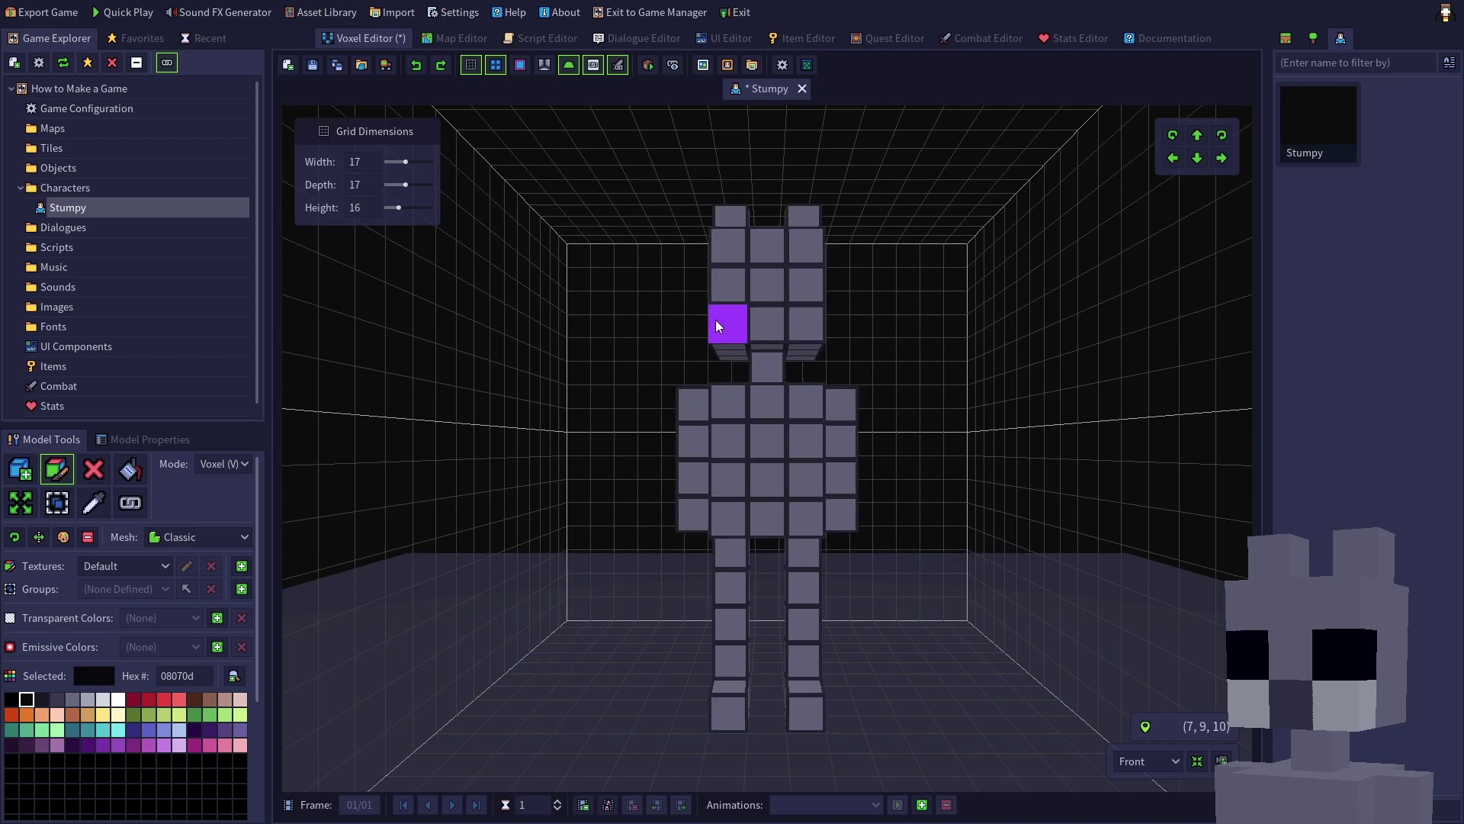
click(728, 285)
click(805, 284)
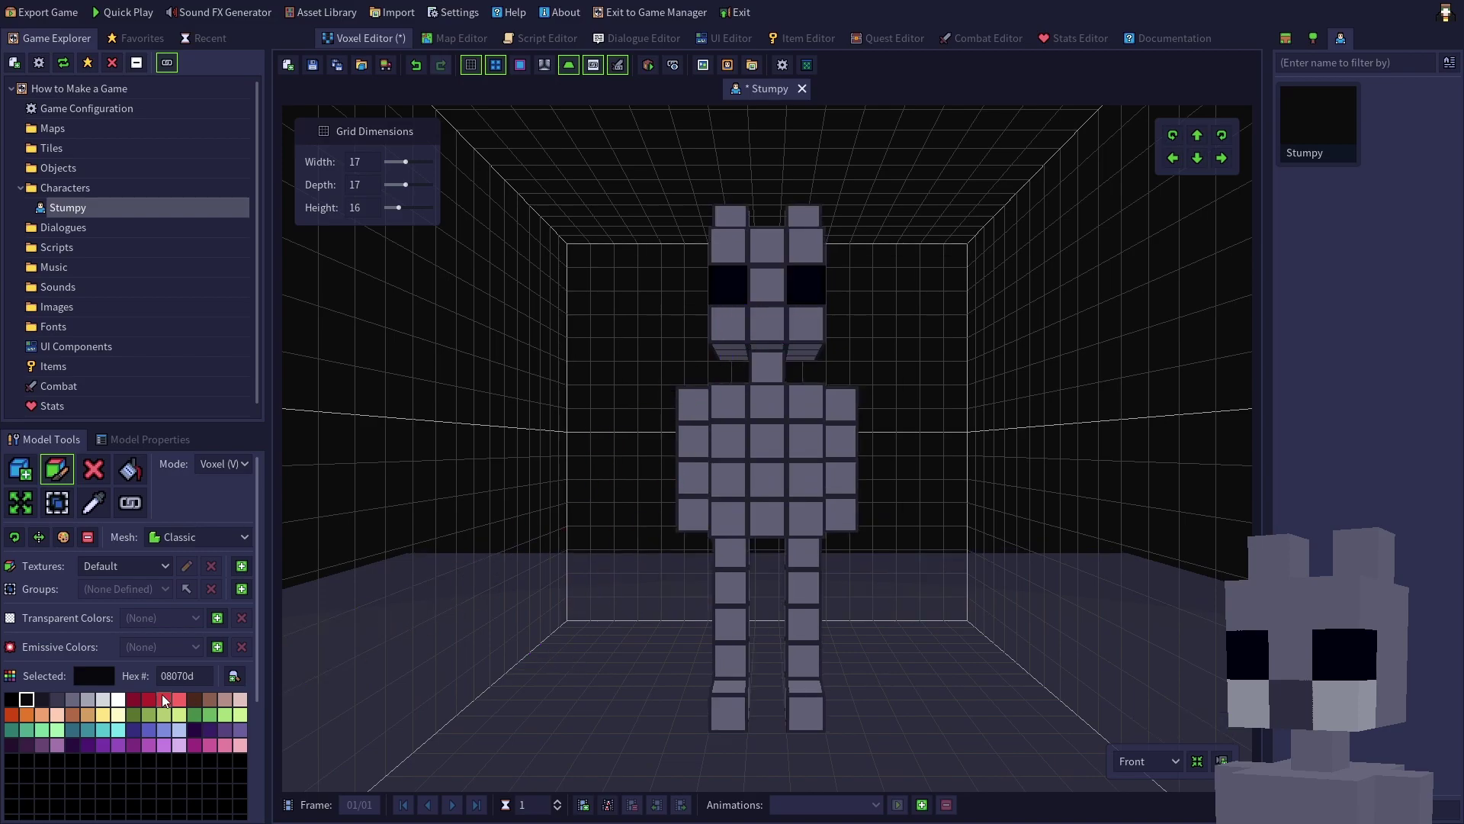
- Paint the muzzle row light grey a1a5b3 with a dark 3a394d centre voxel
click(87, 698)
click(732, 333)
click(766, 324)
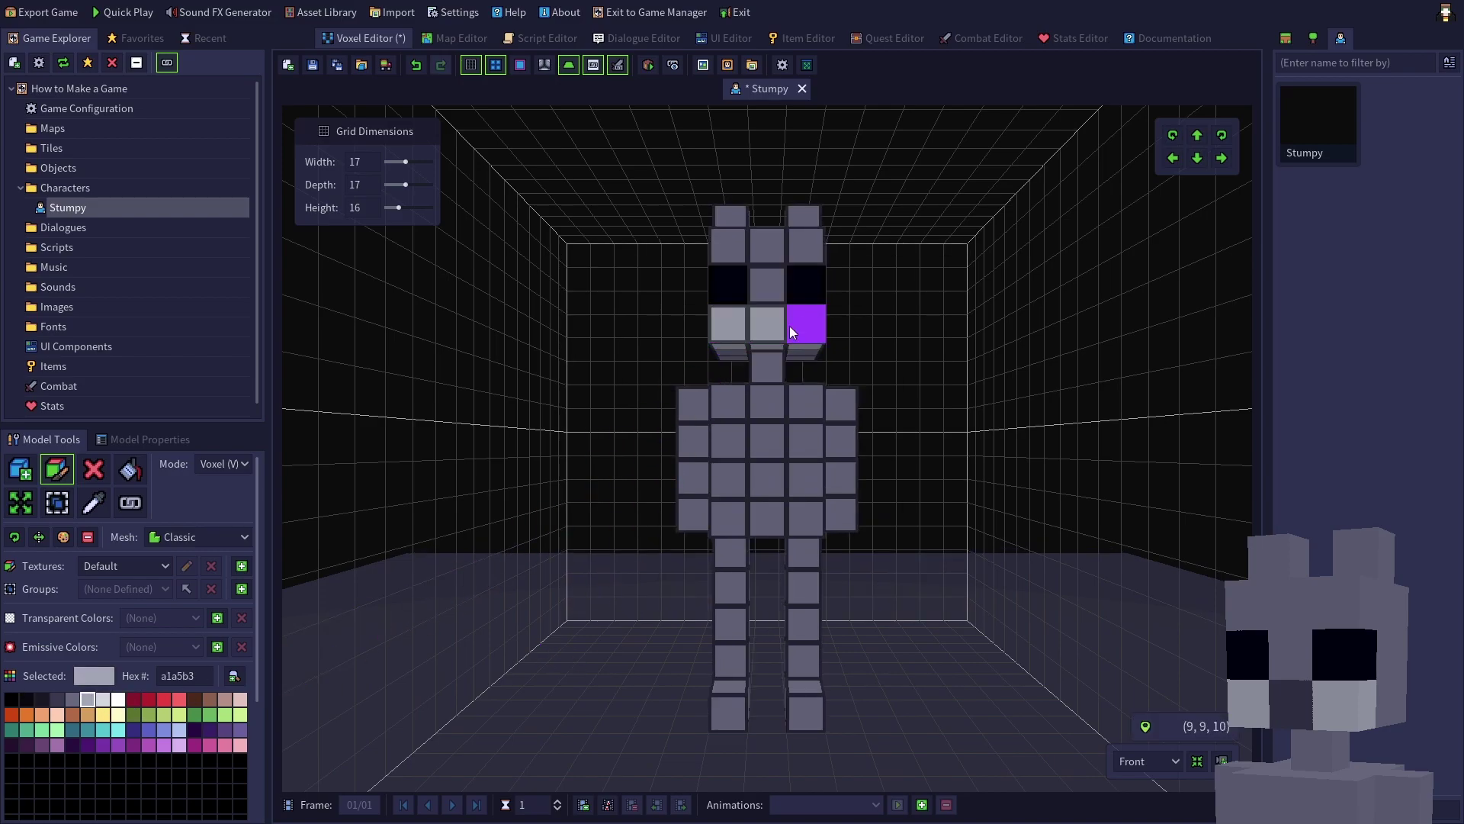
click(58, 699)
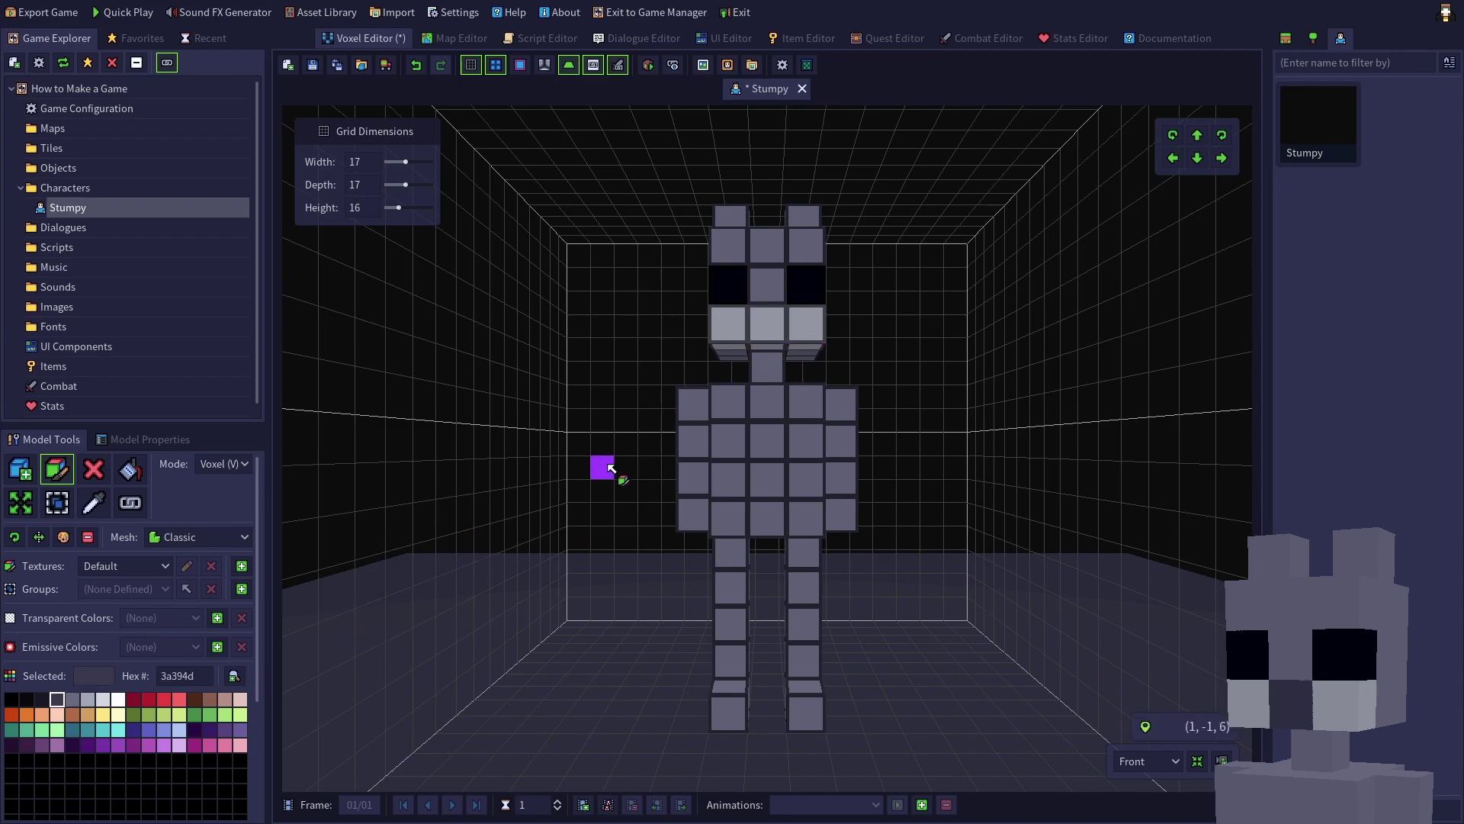
click(766, 324)
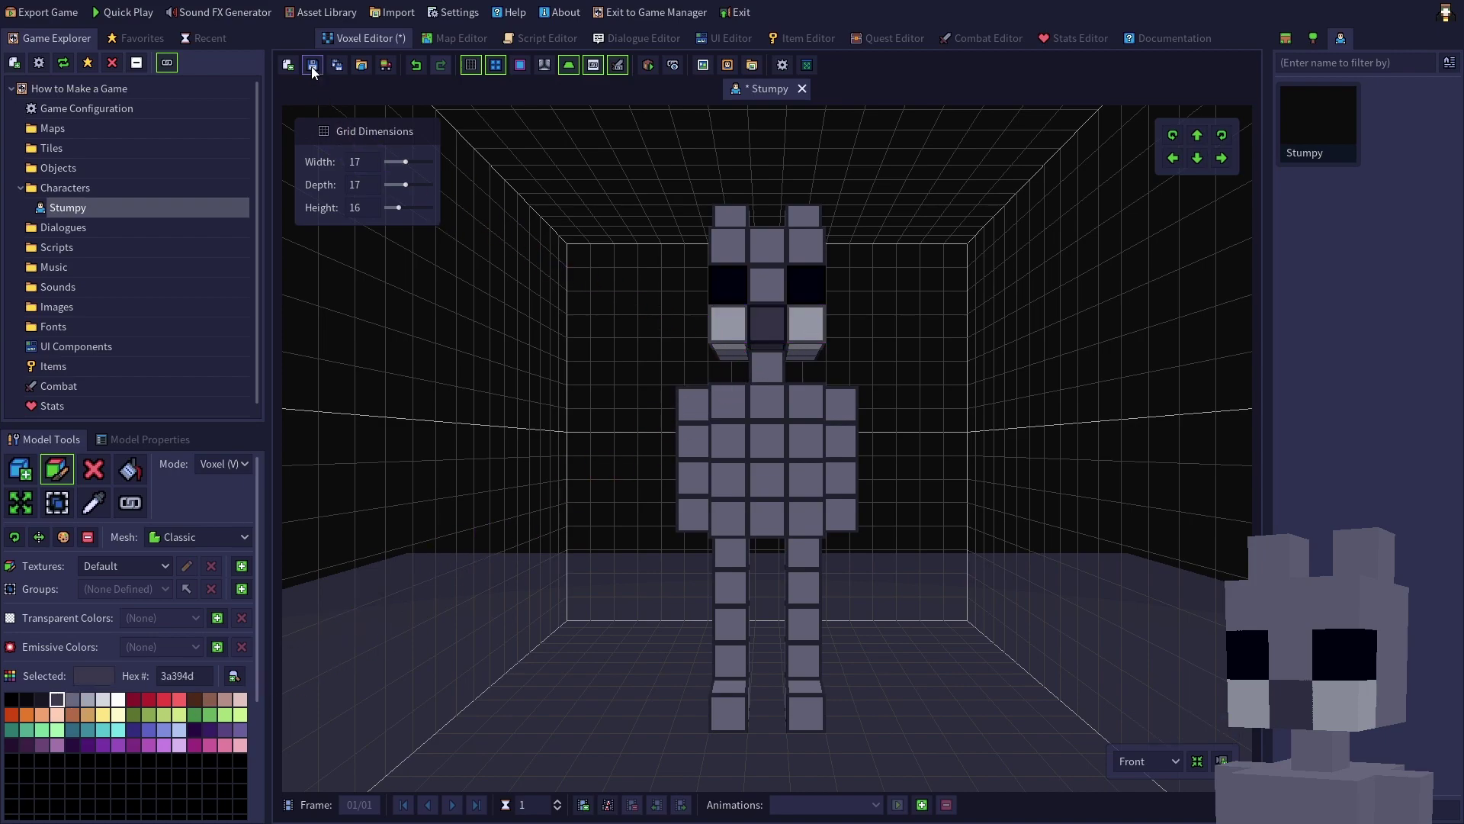
- Save Stumpy, hide the voxel outlines and grid, and orbit to view it from behind
key(ctrl+s)
click(496, 65)
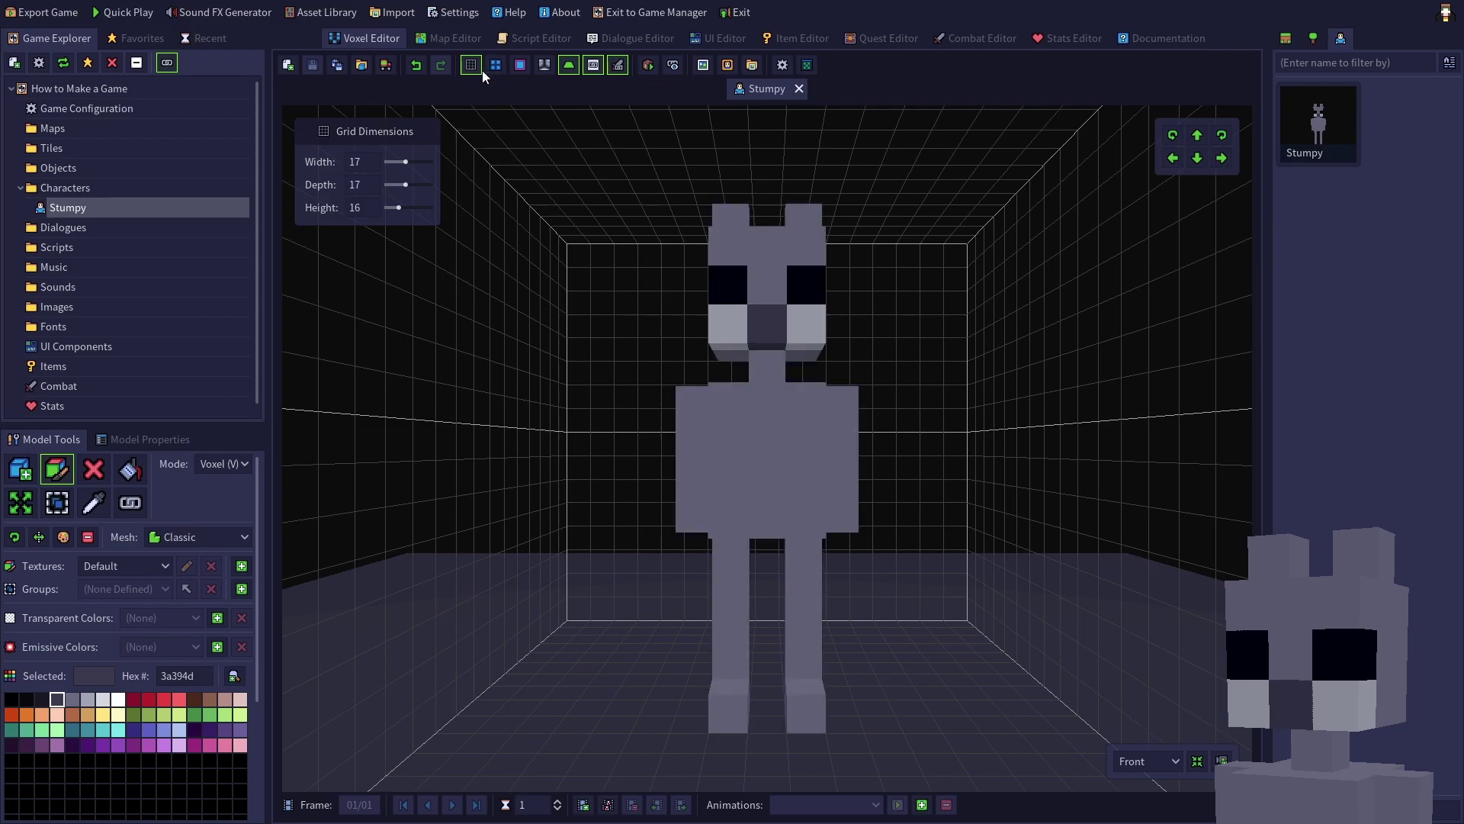
mouse_move(480, 627)
right_down()
mouse_move(562, 703)
mouse_move(775, 696)
right_up()
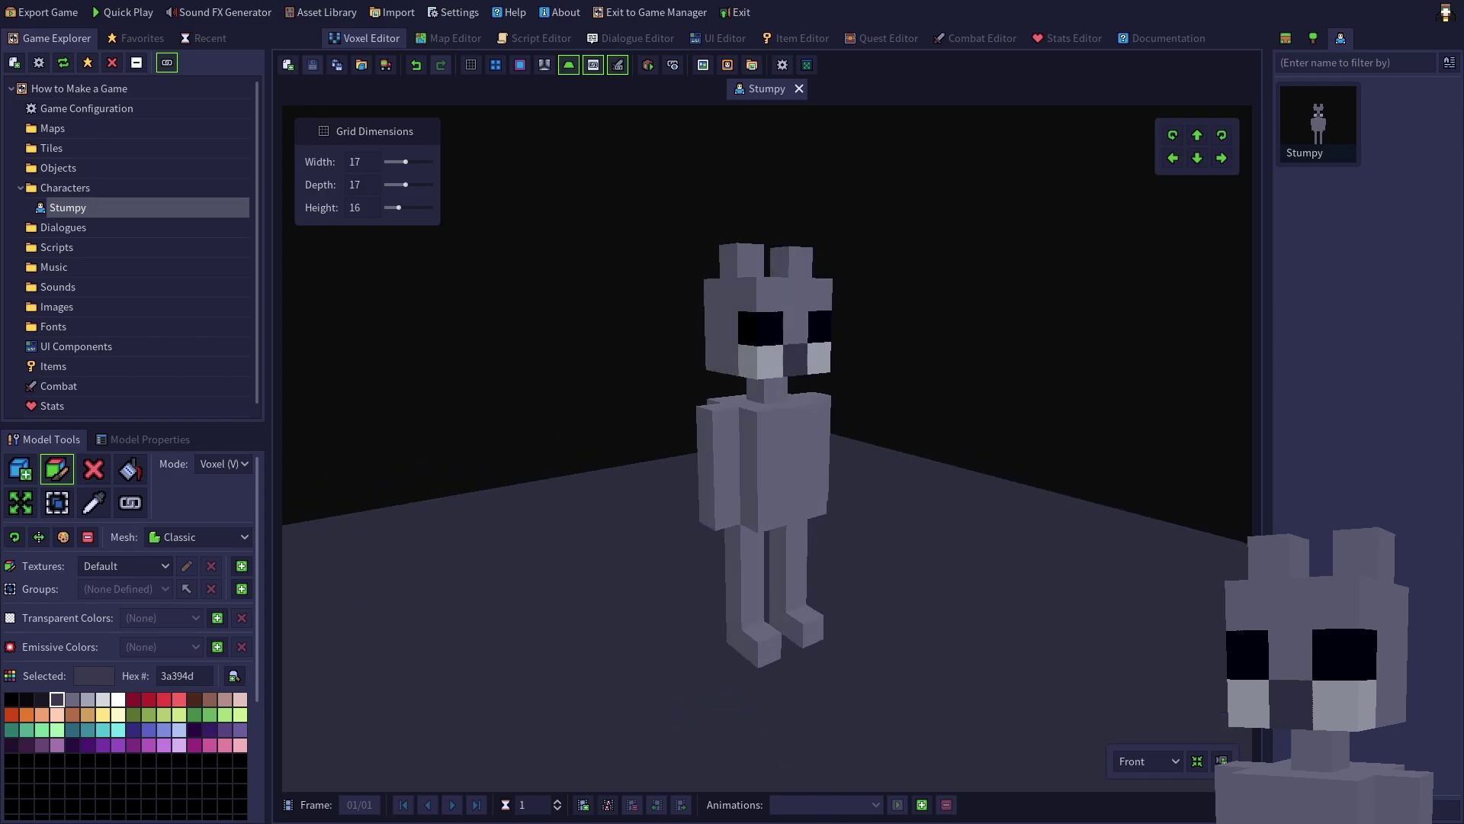